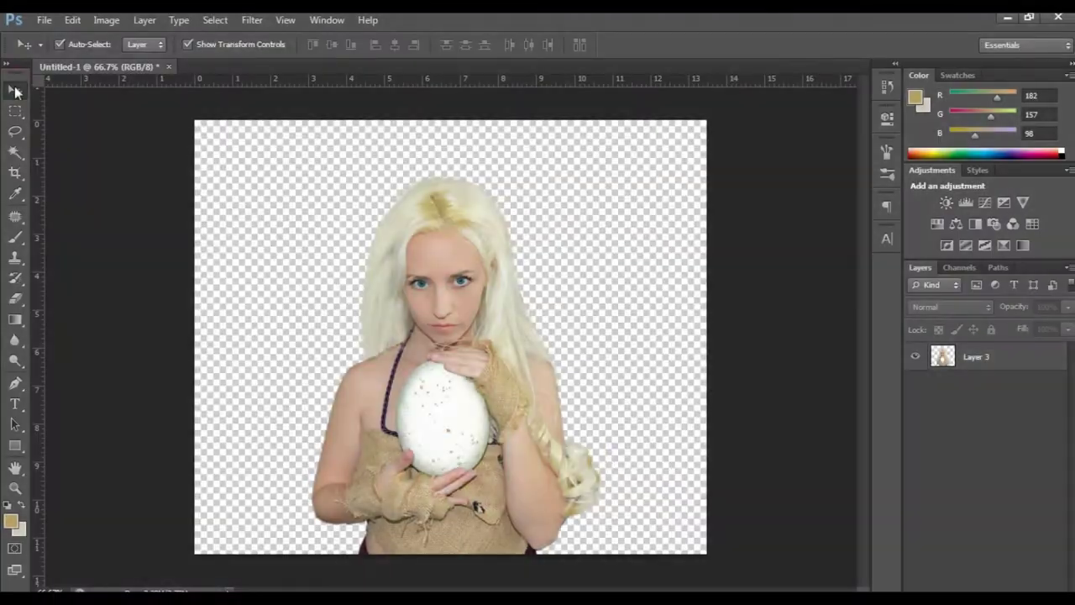
# - Crop the canvas to a narrower portrait shape around the woman
pyautogui.moveTo(191, 336); pyautogui.dragTo(255, 336)
pyautogui.moveTo(651, 338); pyautogui.dragTo(605, 336)
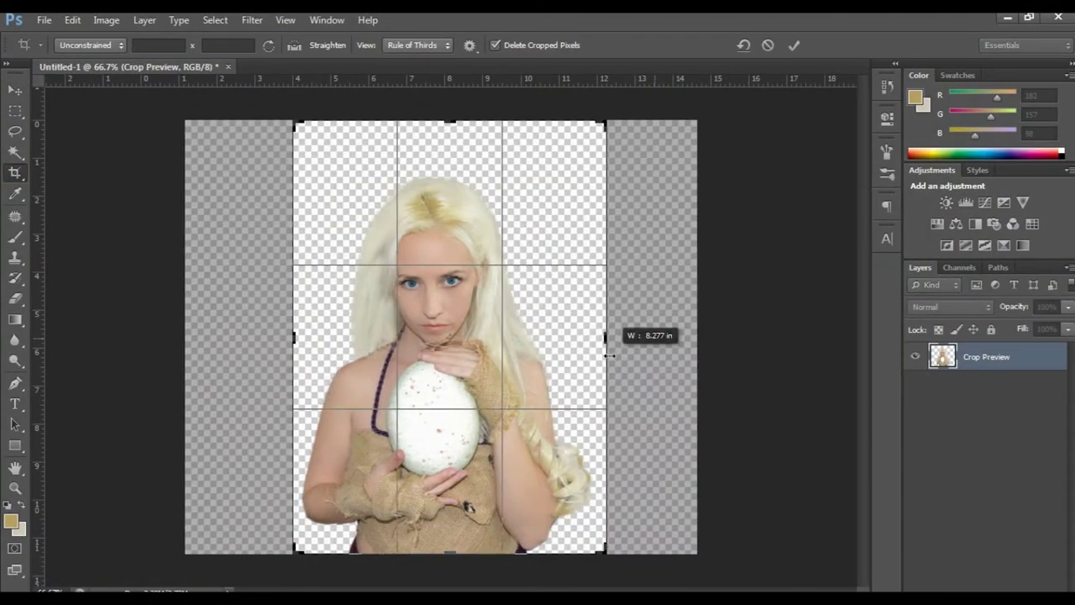
pyautogui.moveTo(448, 121); pyautogui.dragTo(452, 132)
pyautogui.press('Return')
# - Convert the woman's Layer 3 to a smart object and resize it to fill the canvas
pyautogui.press('v')
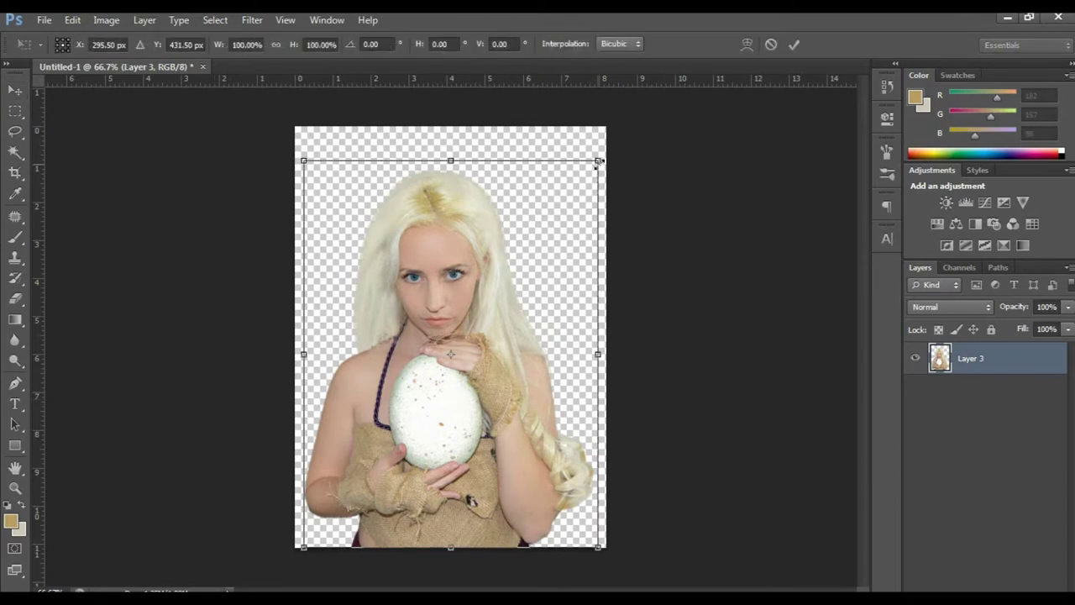
pyautogui.rightClick(1009, 358)
pyautogui.click(914, 161)
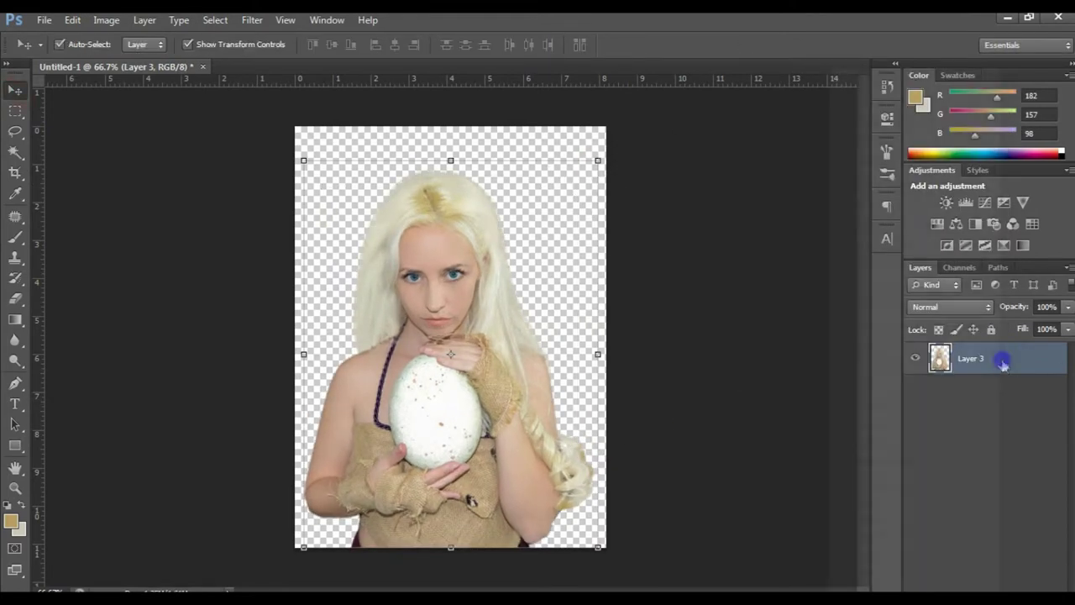
pyautogui.hotkey('ctrl', 't')
pyautogui.moveTo(598, 160)
pyautogui.mouseDown()
pyautogui.moveTo(576, 188)
pyautogui.moveTo(584, 170)
pyautogui.mouseUp()
pyautogui.press('Return')
# - Add a dark grey Solid Color fill layer
pyautogui.click(991, 588)
pyautogui.click(972, 260)
pyautogui.click(1056, 343)
pyautogui.click(306, 67)
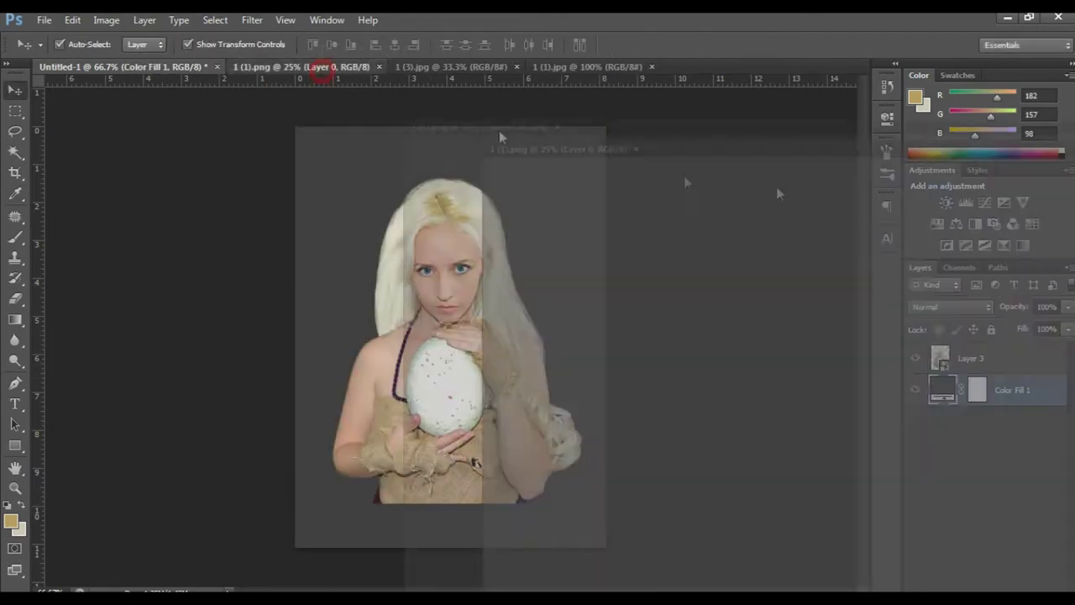
# - Place the blue dragon image into the poster and scale it down to fit the page
pyautogui.moveTo(306, 67); pyautogui.dragTo(538, 151)
pyautogui.moveTo(672, 352); pyautogui.dragTo(454, 353)
pyautogui.hotkey('ctrl', '-')
pyautogui.hotkey('ctrl', 't')
pyautogui.moveTo(708, 110); pyautogui.dragTo(578, 209)
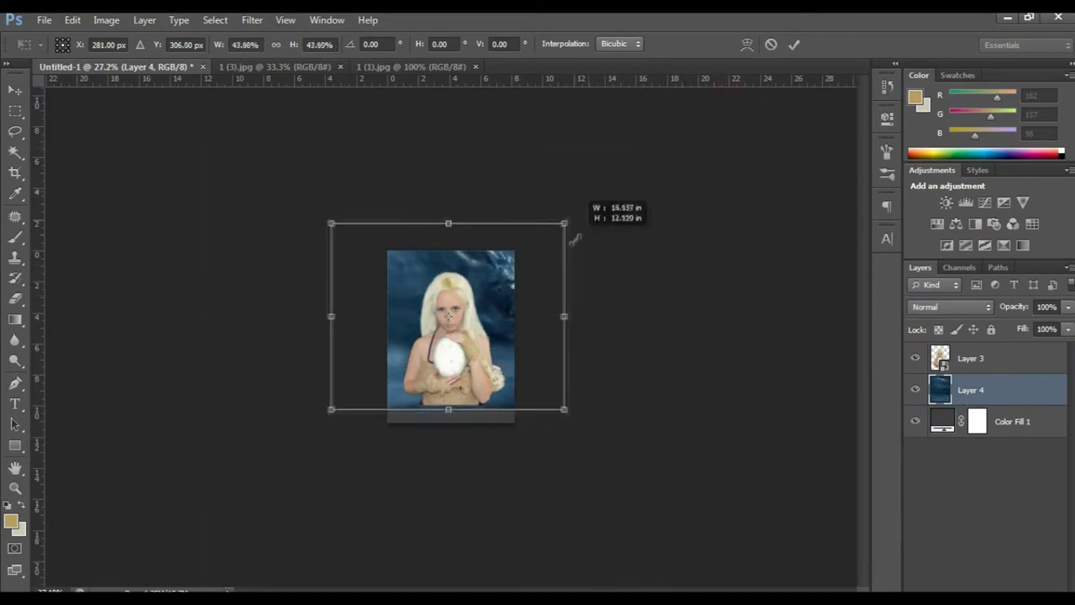
pyautogui.hotkey('ctrl', '+')
pyautogui.moveTo(610, 149); pyautogui.dragTo(583, 167)
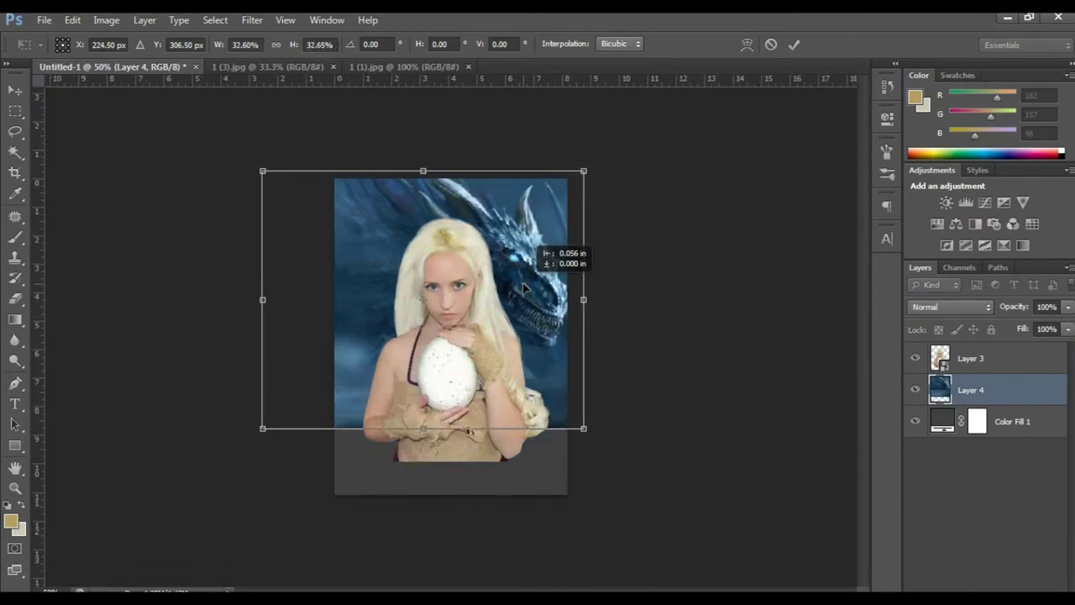
pyautogui.press('Return')
# - Duplicate the dragon layer and move the lower copy down to fill the bottom
pyautogui.hotkey('ctrl', 'j')
pyautogui.click(971, 421)
pyautogui.hotkey('ctrl', 't')
pyautogui.moveTo(552, 372); pyautogui.dragTo(552, 443)
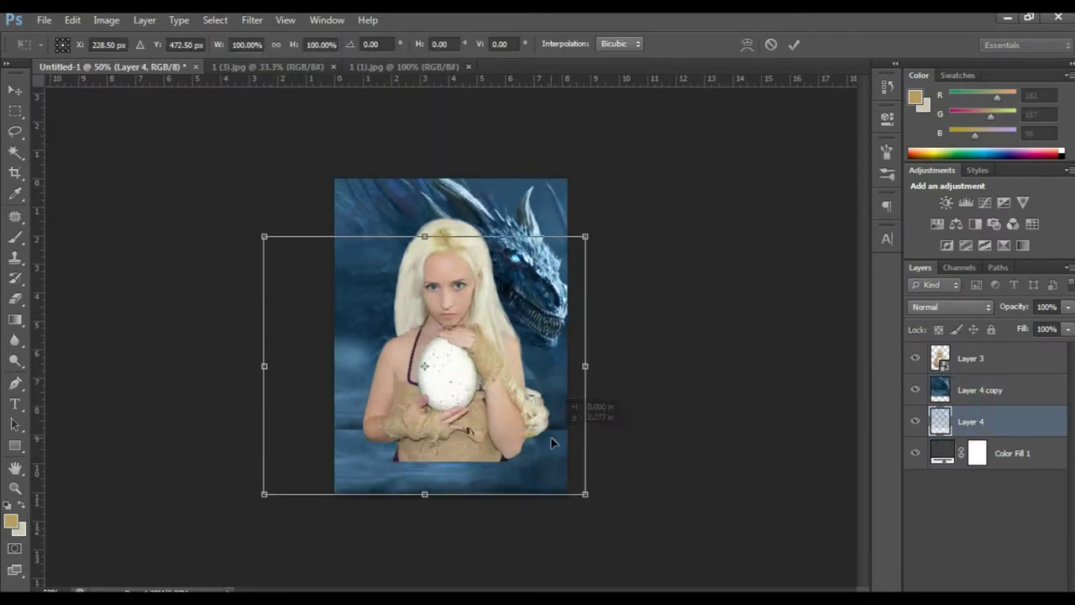
pyautogui.press('Return')
pyautogui.hotkey('alt', ']')
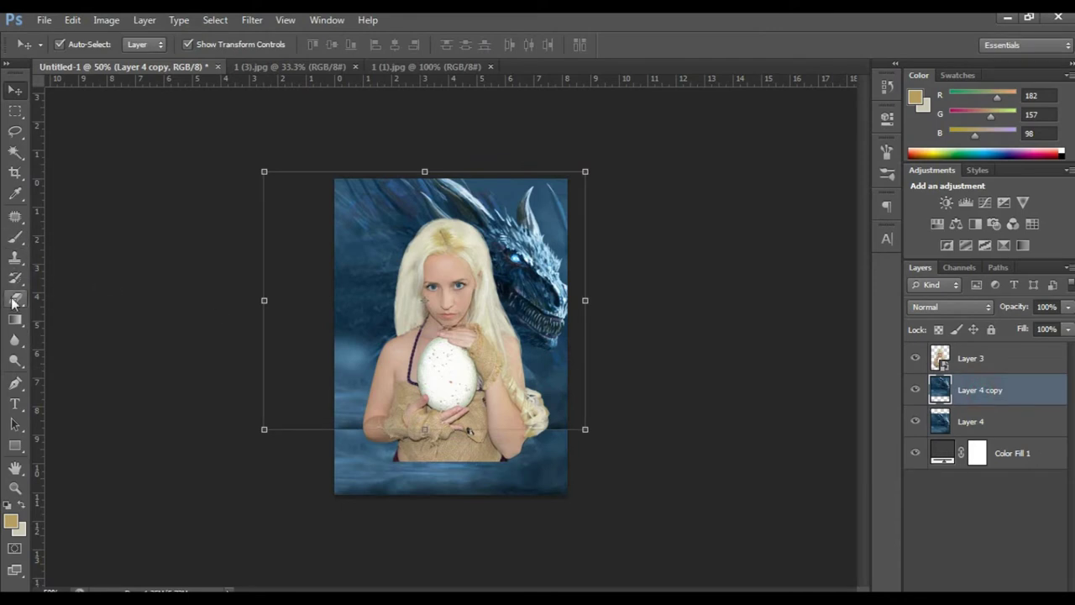
# - Check the eraser brush settings and clone stamp on the dragon layers, ending on the Layer 4 copy
pyautogui.click(14, 300)
pyautogui.click(80, 43)
pyautogui.click(399, 473)
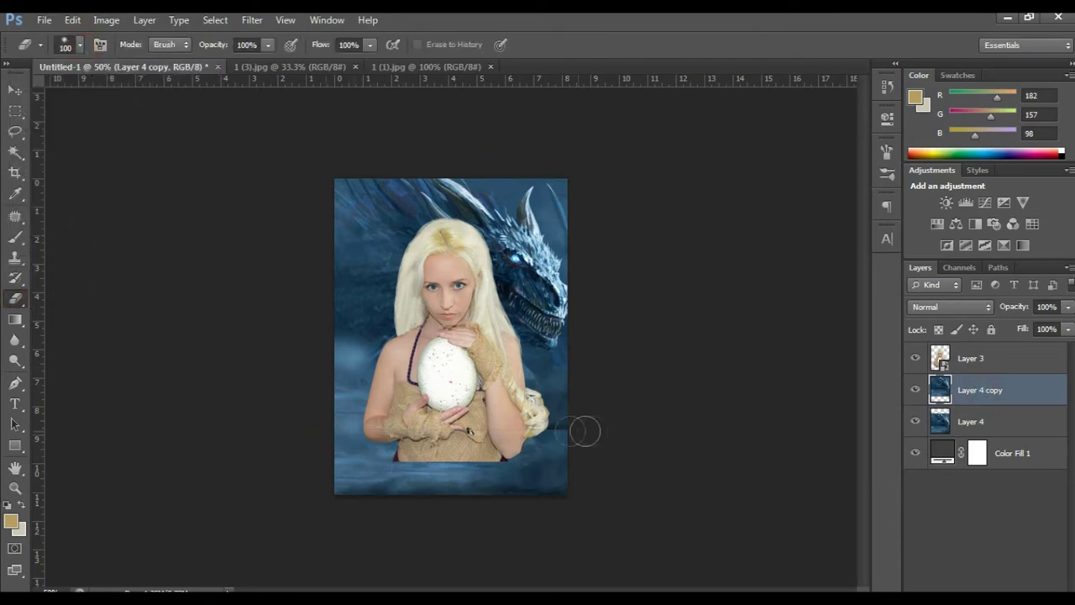
pyautogui.keyDown('ctrl'); pyautogui.click(554, 458); pyautogui.keyUp('ctrl')
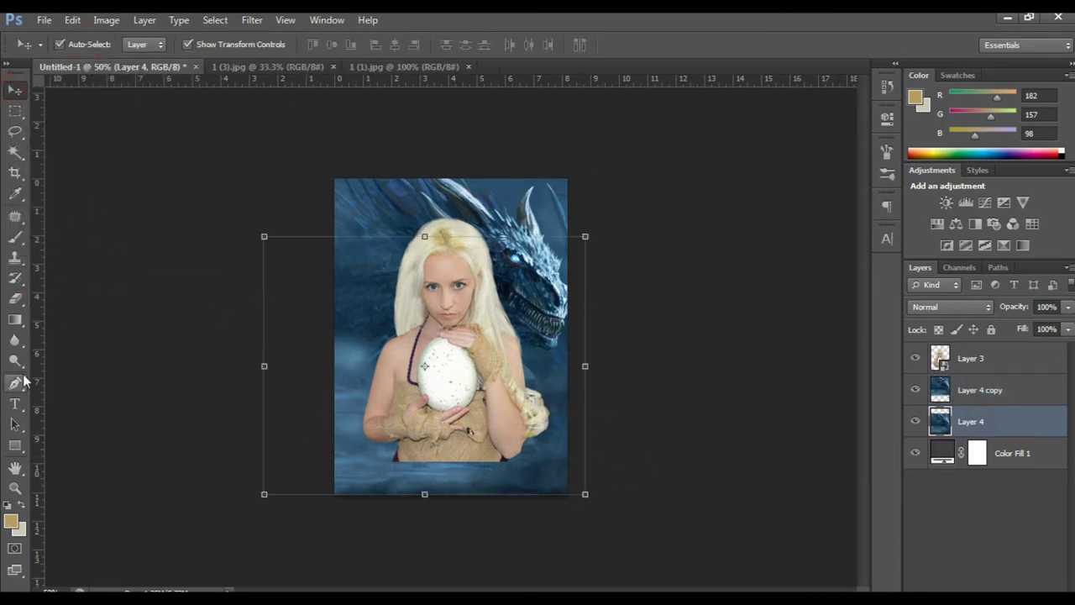
pyautogui.press('s')
pyautogui.keyDown('ctrl'); pyautogui.click(743, 346); pyautogui.keyUp('ctrl')
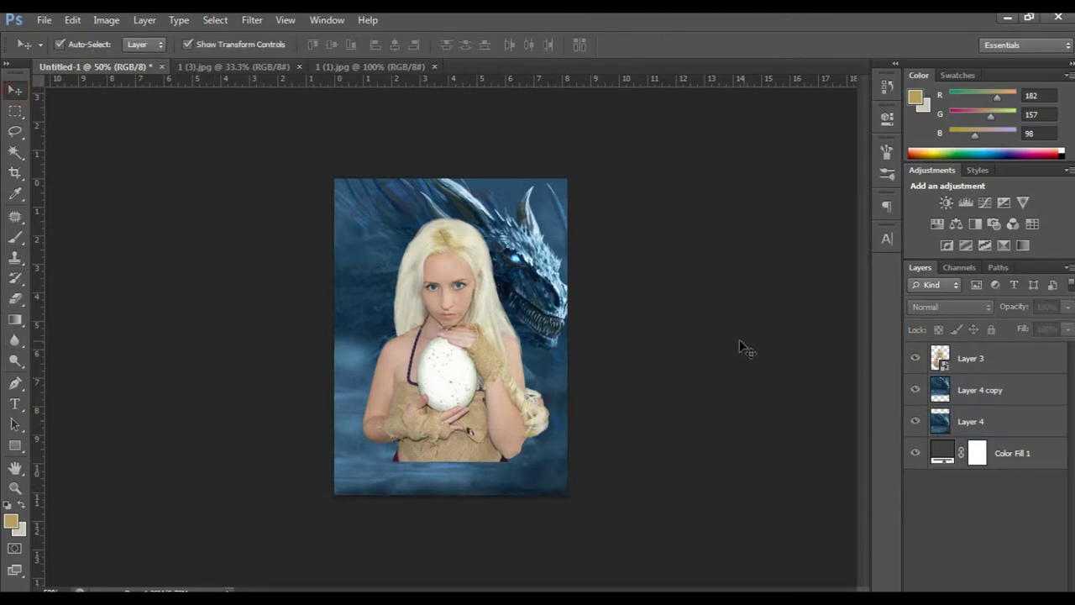
pyautogui.click(533, 298)
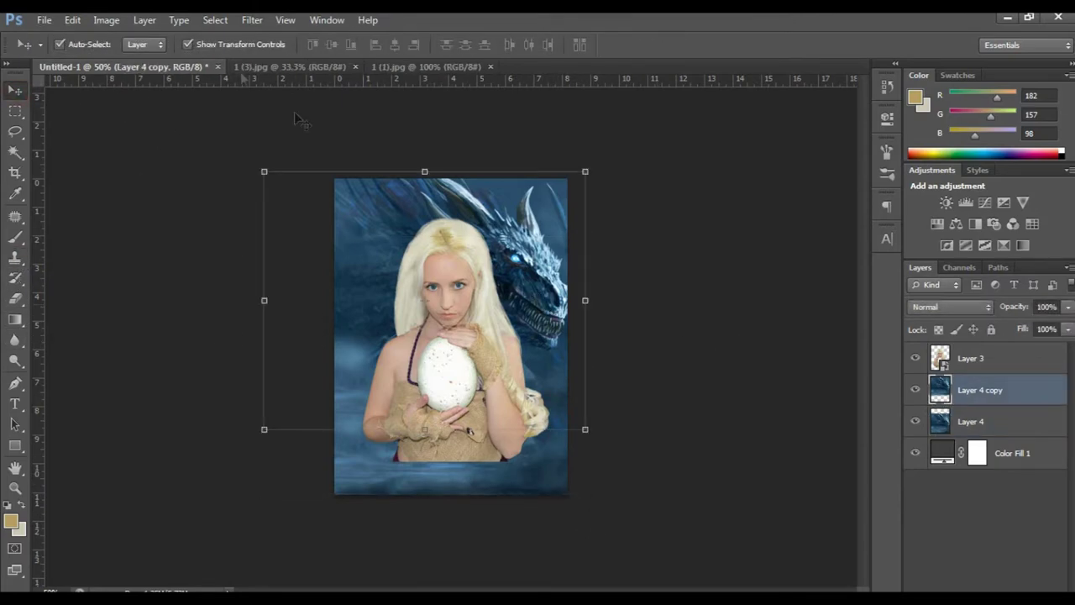
pyautogui.click(235, 67)
pyautogui.moveTo(235, 66); pyautogui.dragTo(546, 146)
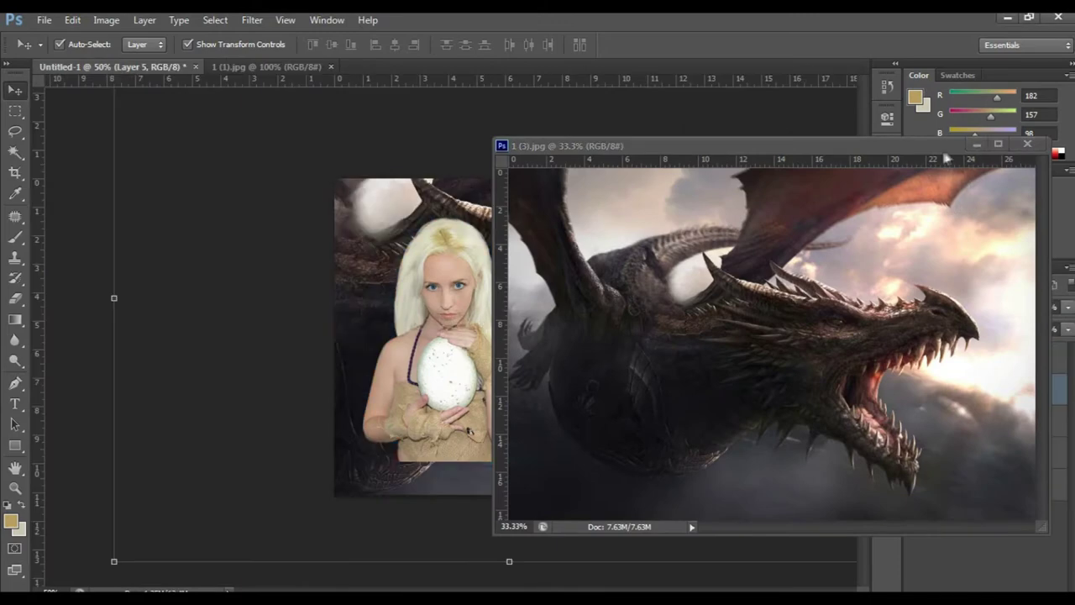
# - Place the dark dragon, flip it horizontally and scale it across the poster's top left
pyautogui.moveTo(756, 336); pyautogui.dragTo(420, 336)
pyautogui.hotkey('ctrl', 't')
pyautogui.hotkey('ctrl', '-')
pyautogui.hotkey('ctrl', '-')
pyautogui.hotkey('ctrl', '-')
pyautogui.moveTo(605, 235); pyautogui.dragTo(540, 277)
pyautogui.rightClick(485, 303)
pyautogui.click(547, 547)
pyautogui.hotkey('ctrl', '+')
pyautogui.hotkey('ctrl', '+')
pyautogui.hotkey('ctrl', '+')
pyautogui.moveTo(631, 427); pyautogui.dragTo(559, 365)
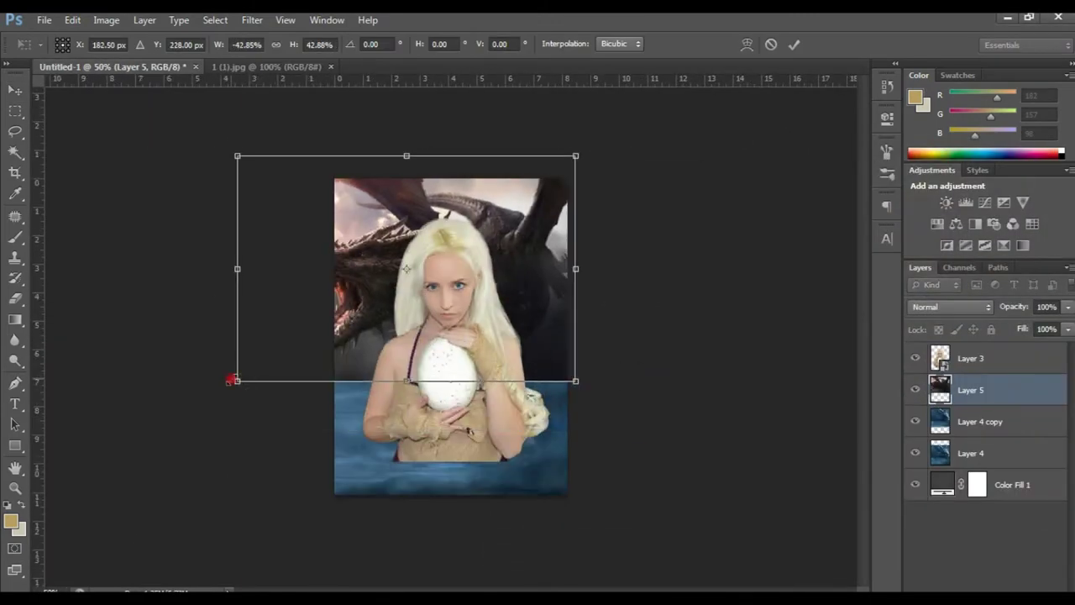
pyautogui.moveTo(229, 383); pyautogui.dragTo(313, 309)
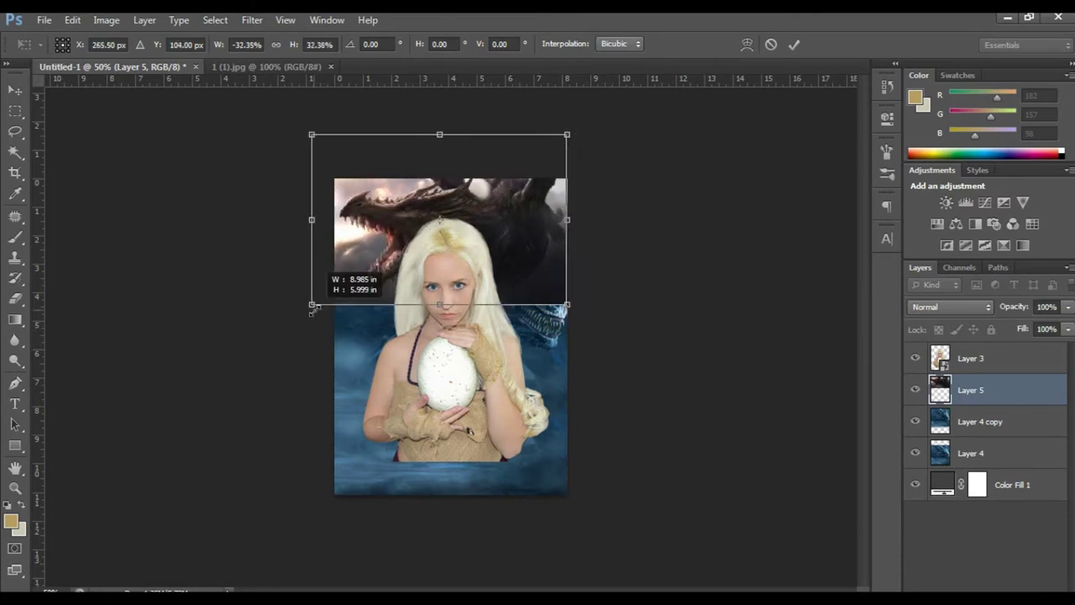
pyautogui.press('Return')
# - Set the dark dragon's fill to 84% and erase its right side into the blue dragon
pyautogui.moveTo(1025, 329); pyautogui.dragTo(1015, 330)
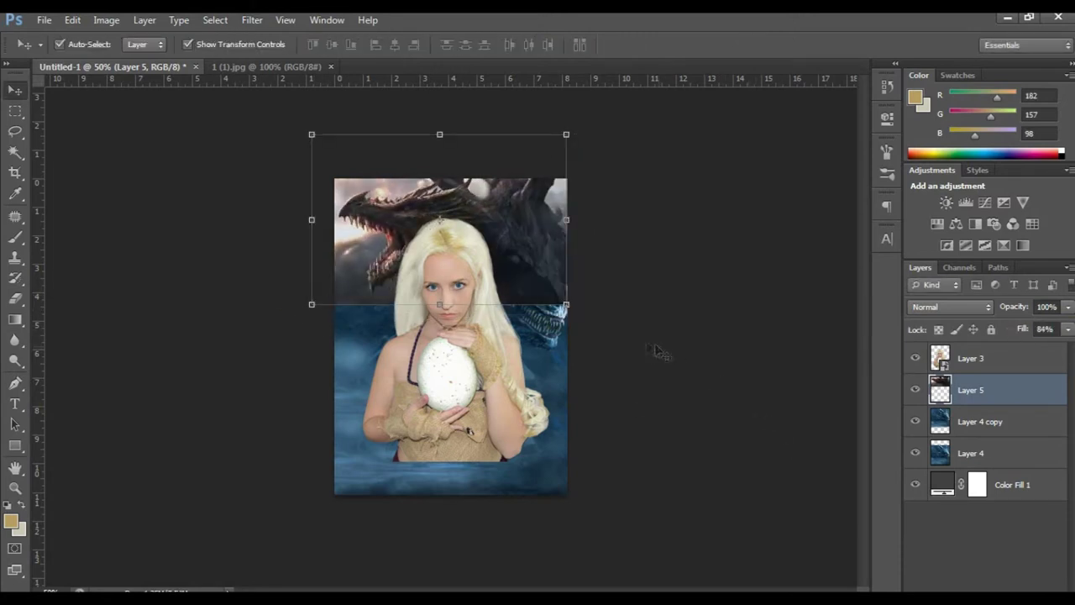
pyautogui.moveTo(391, 190); pyautogui.dragTo(383, 206)
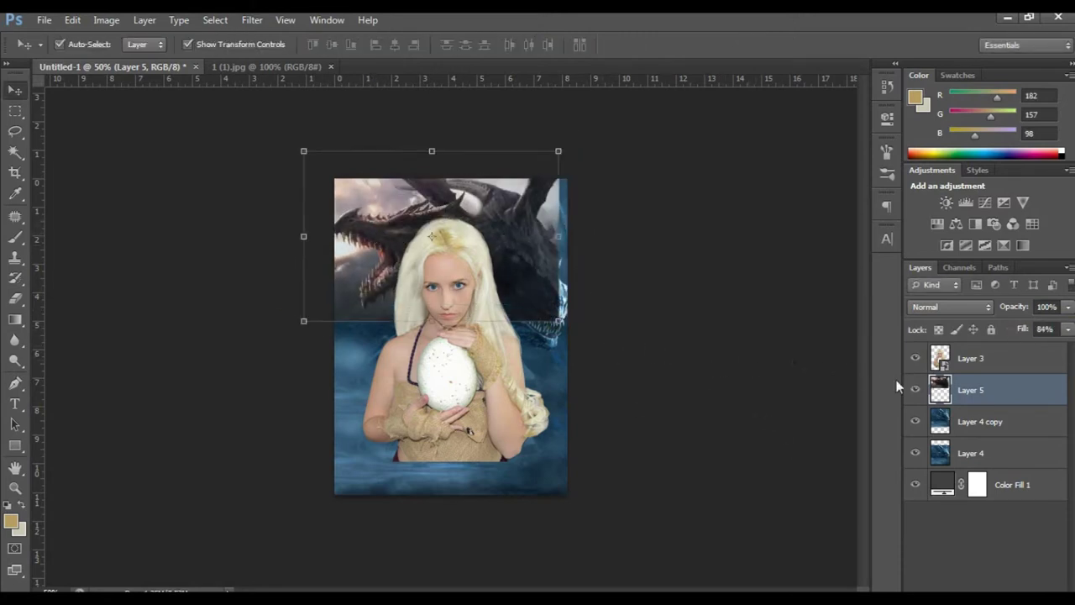
pyautogui.press('e')
pyautogui.moveTo(534, 341); pyautogui.dragTo(559, 176)
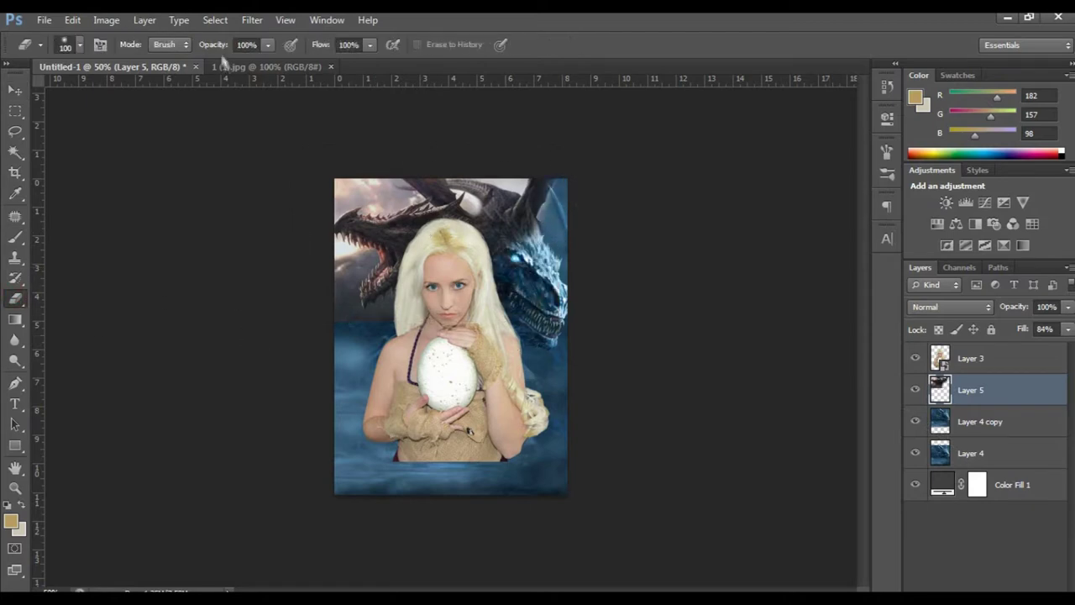
pyautogui.press(']')
pyautogui.press(']')
pyautogui.moveTo(496, 260); pyautogui.dragTo(581, 193)
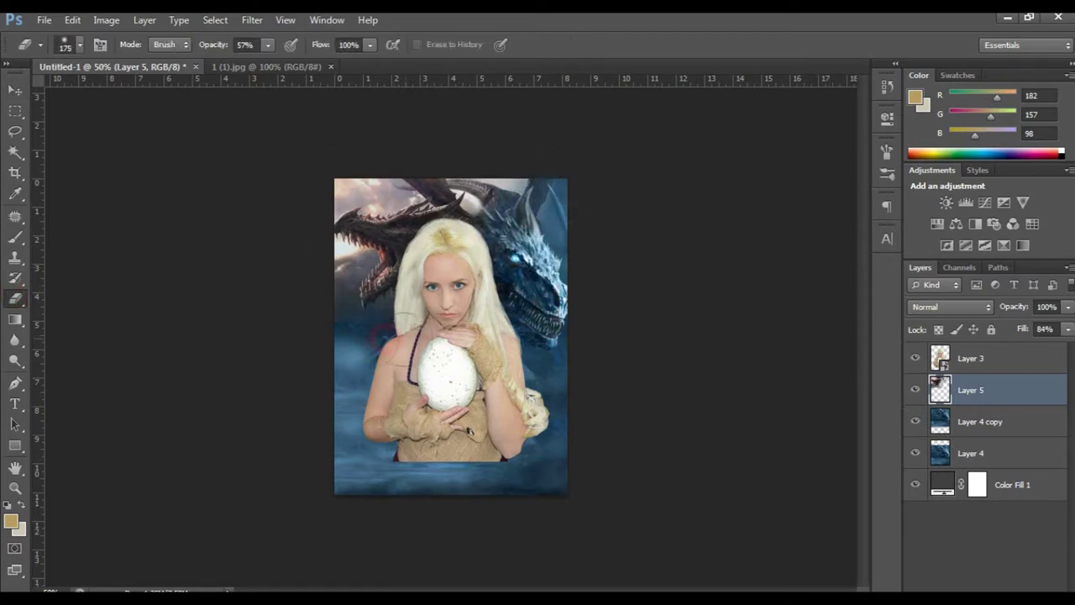
# - Shift the dark dragon bluer with Color Balance -29/+12/+35
pyautogui.hotkey('ctrl', 'b')
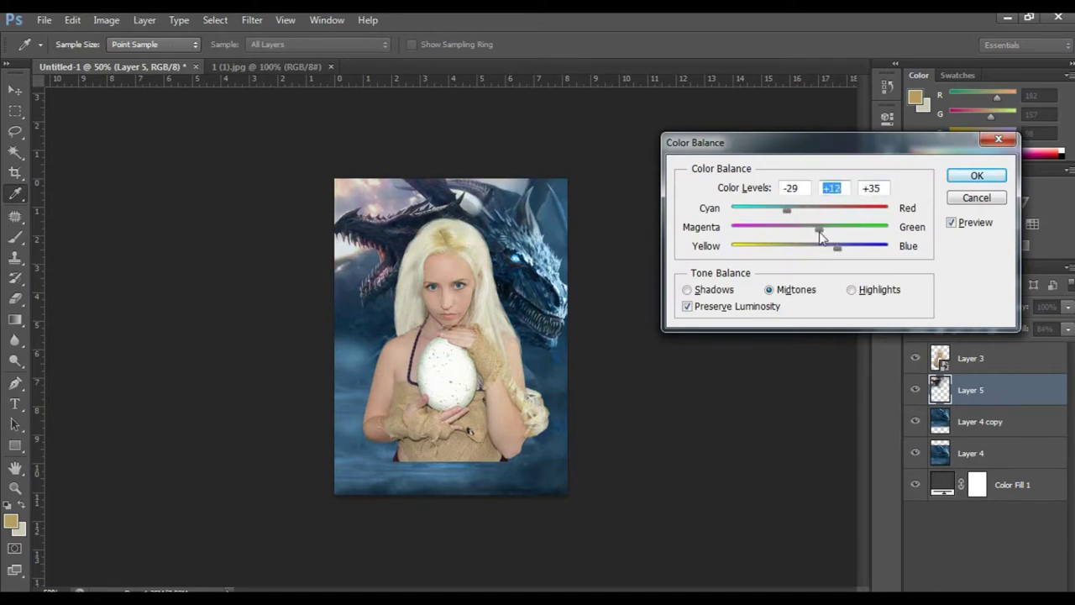
pyautogui.press('Return')
pyautogui.click(15, 90)
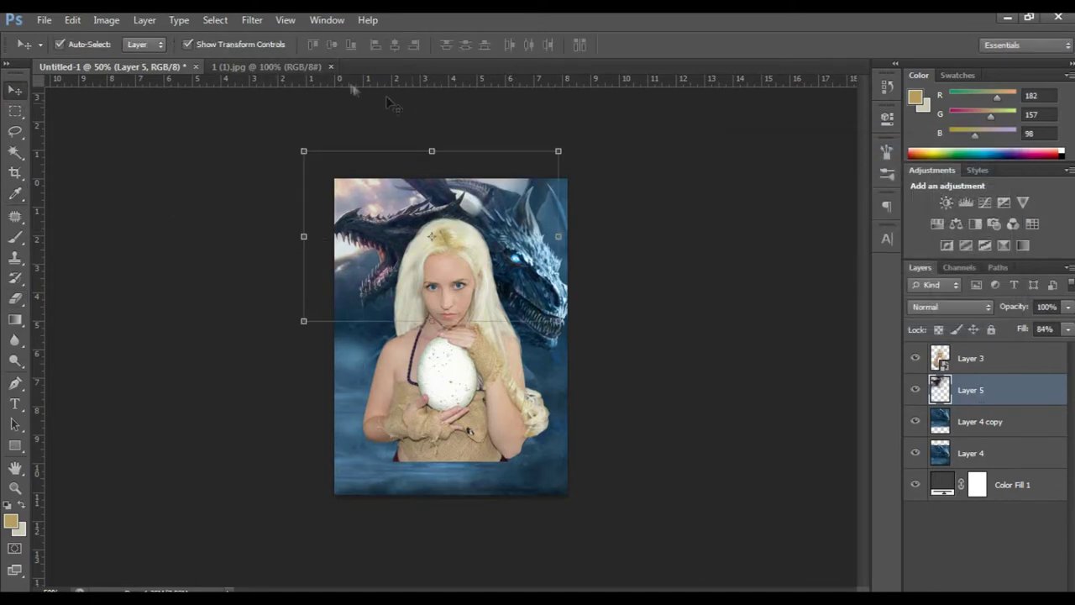
pyautogui.moveTo(353, 90); pyautogui.dragTo(708, 210)
# - Place the fire image as Layer 6, enlarge it along the left and lower its opacity
pyautogui.moveTo(470, 378)
pyautogui.mouseDown()
pyautogui.moveTo(389, 343)
pyautogui.moveTo(302, 336)
pyautogui.mouseUp()
pyautogui.hotkey('ctrl', 't')
pyautogui.moveTo(502, 336); pyautogui.dragTo(483, 370)
pyautogui.press('Return')
pyautogui.moveTo(1012, 307); pyautogui.dragTo(987, 331)
# - Erase the fire's hard upper and lower edges softly and shift it into place
pyautogui.press('e')
pyautogui.moveTo(362, 322)
pyautogui.mouseDown()
pyautogui.moveTo(378, 252)
pyautogui.moveTo(311, 312)
pyautogui.moveTo(363, 285)
pyautogui.mouseUp()
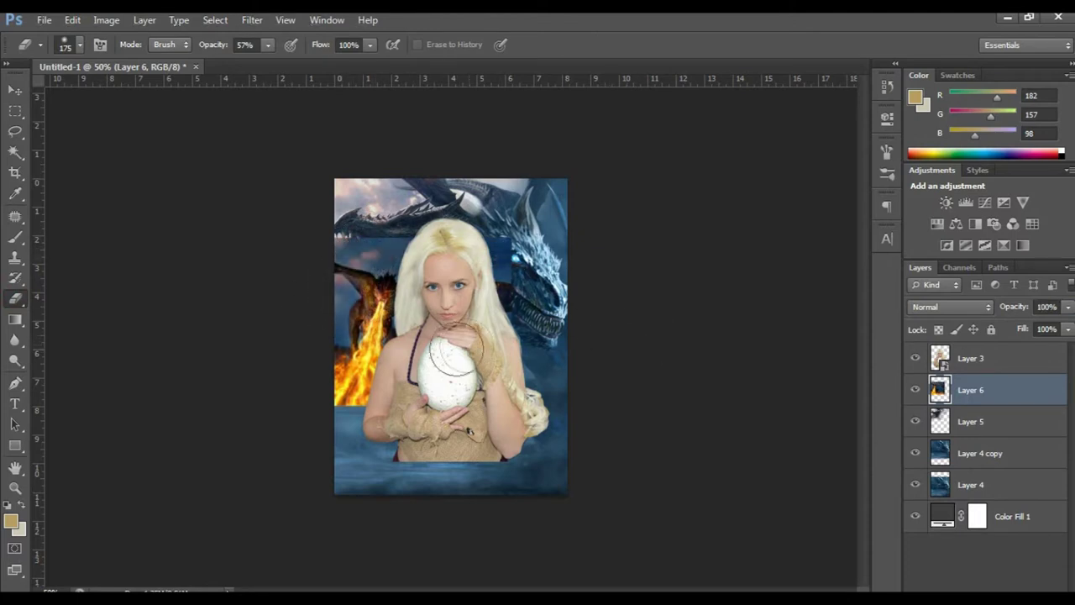
pyautogui.press('v')
pyautogui.press('0')
pyautogui.moveTo(353, 336); pyautogui.dragTo(362, 370)
pyautogui.press('e')
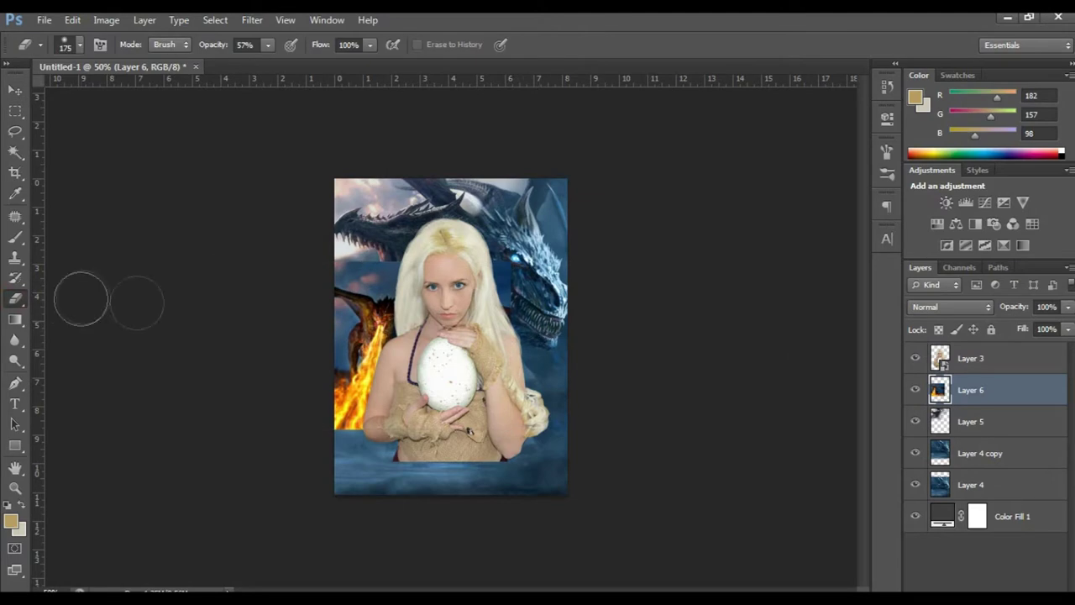
pyautogui.moveTo(339, 449); pyautogui.dragTo(309, 443)
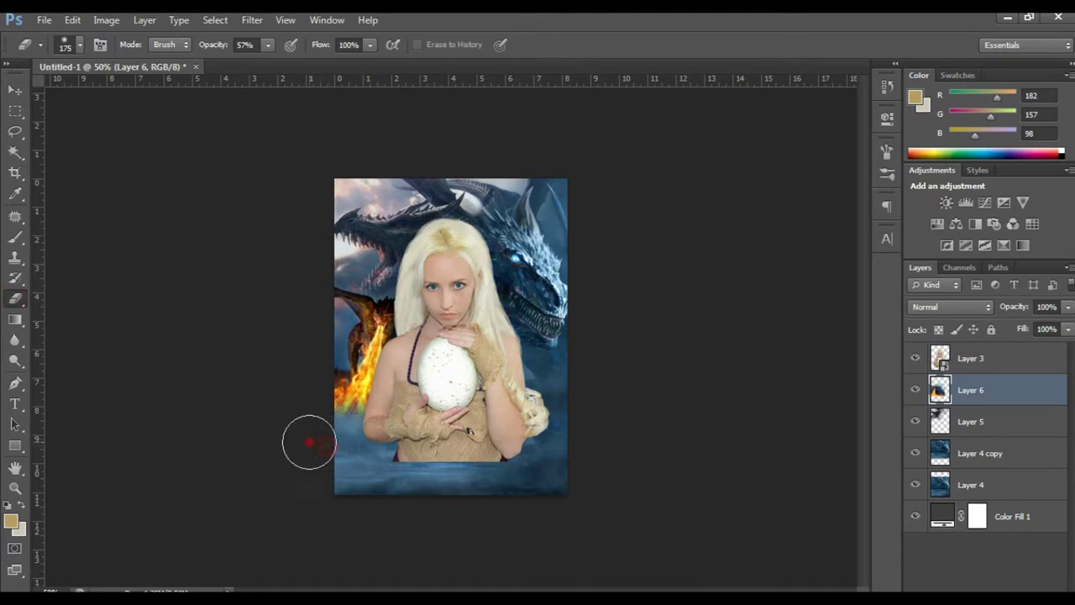
pyautogui.press('v')
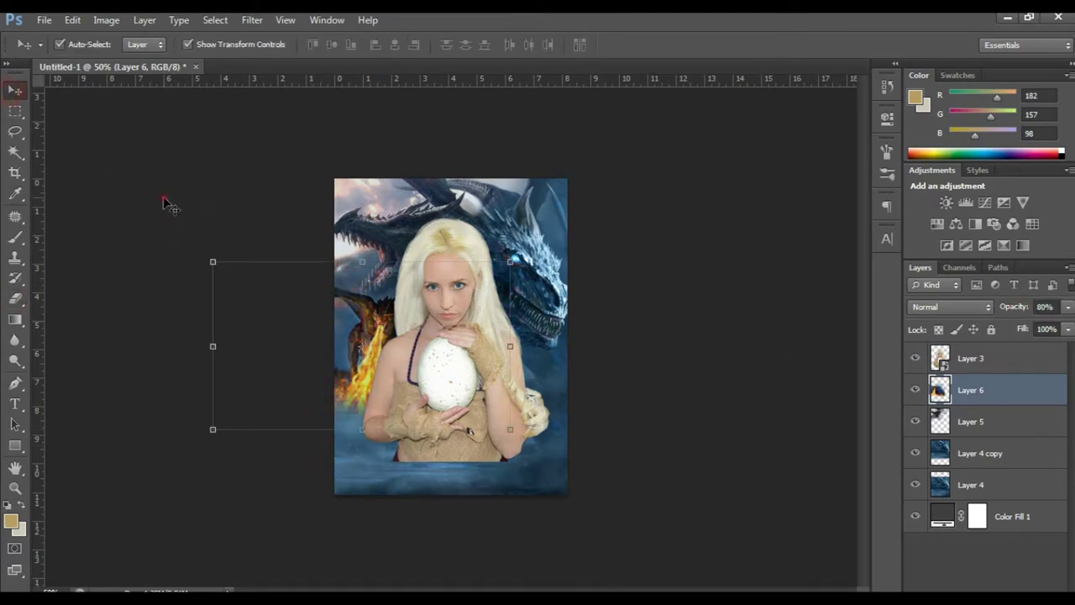
pyautogui.click(168, 197)
pyautogui.hotkey('ctrl', '+')
# - Apply Color Efex Pro 4's Detail Extractor to Layer 3 and compare before and after
pyautogui.click(475, 316)
pyautogui.hotkey('alt', 't')
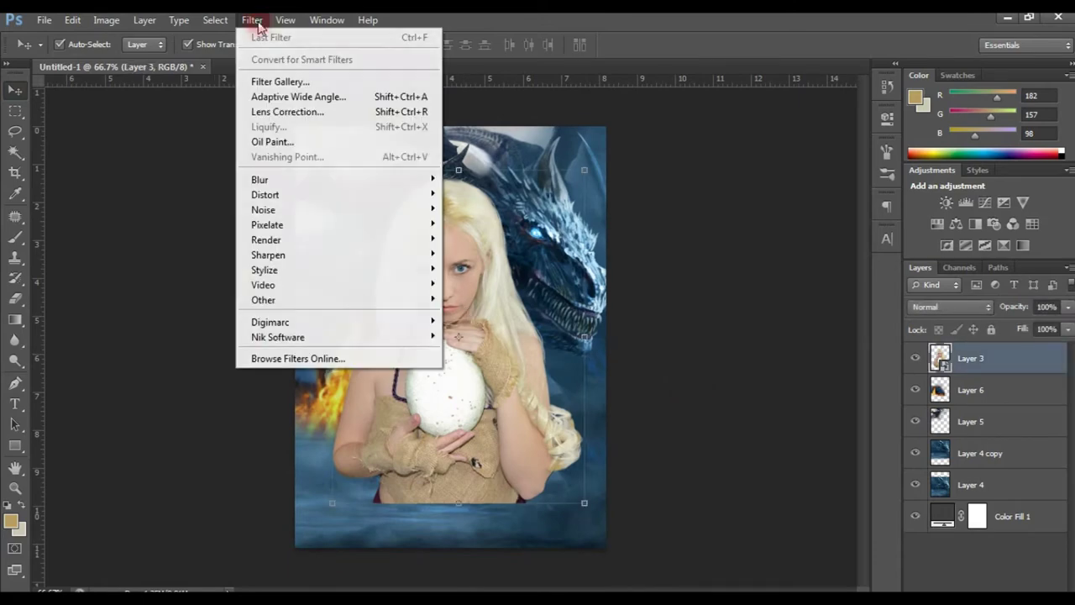
pyautogui.press('Escape')
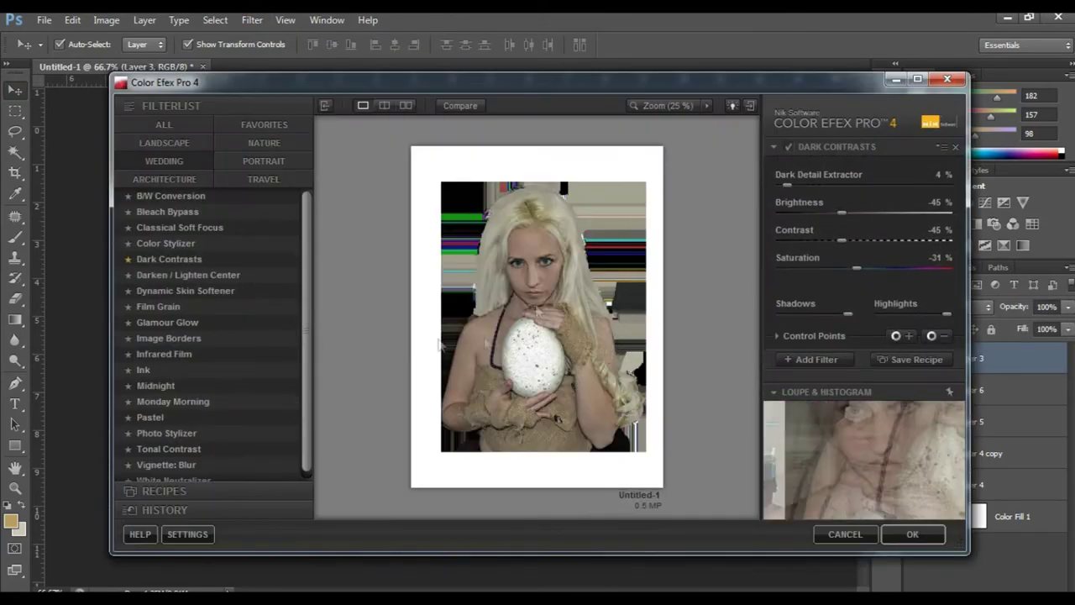
pyautogui.click(164, 124)
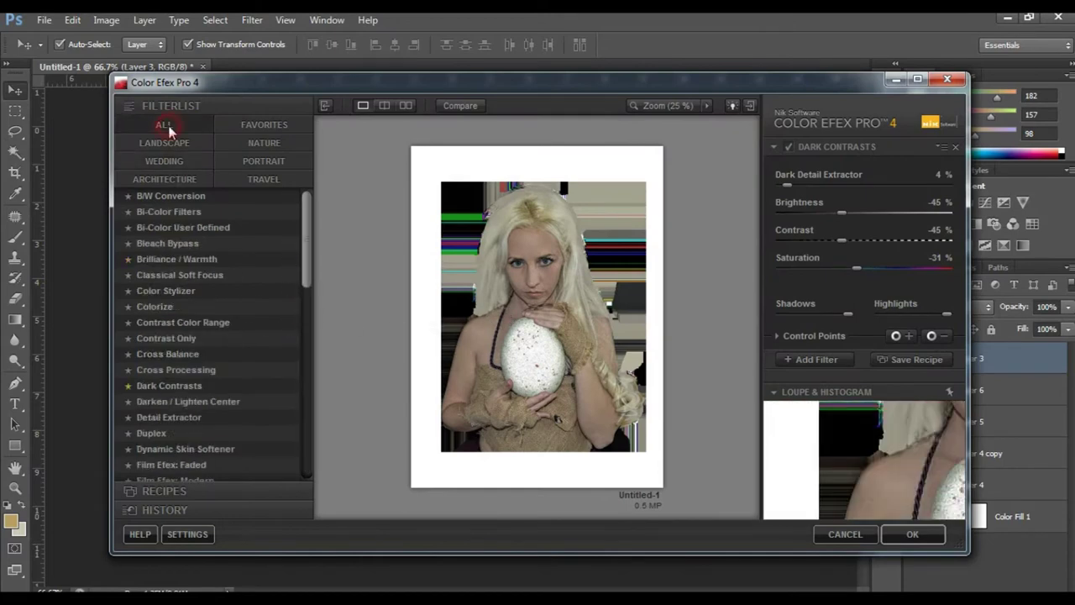
pyautogui.click(168, 417)
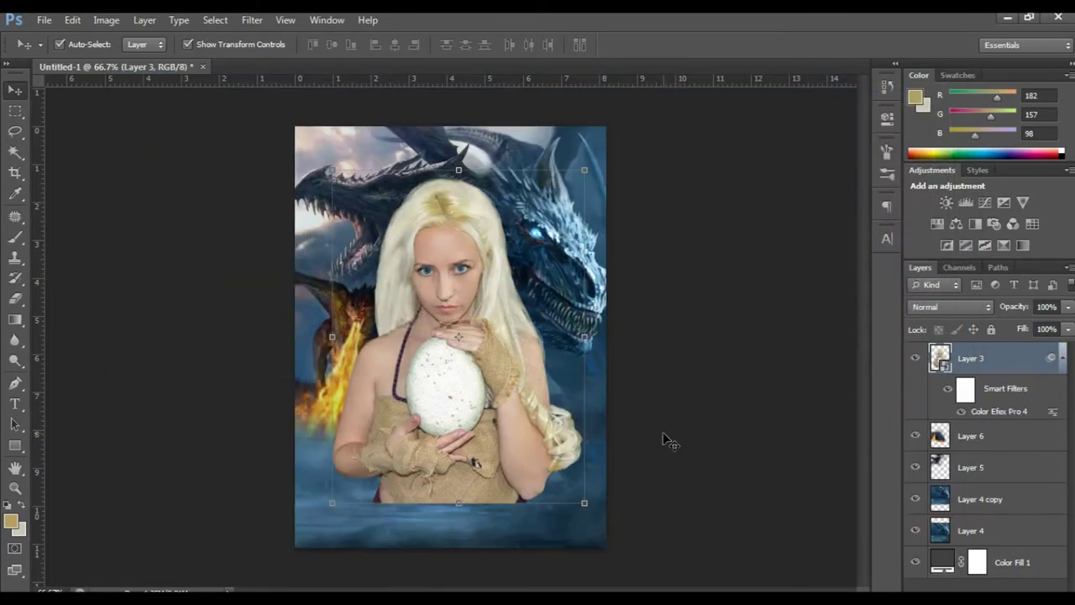
pyautogui.click(948, 389)
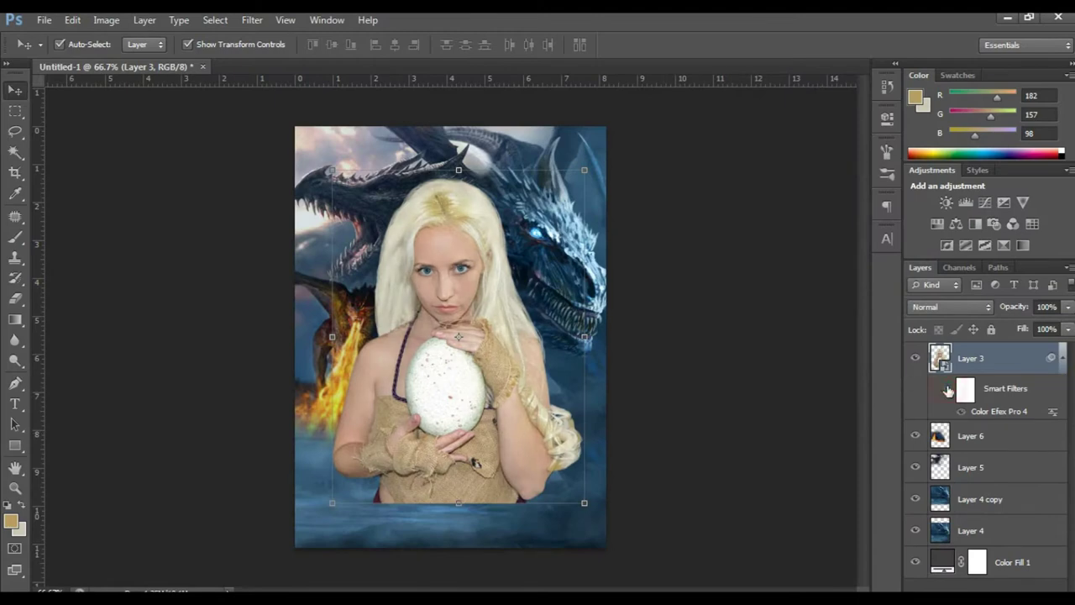
# - Duplicate the woman's layer, hide the original and rasterize the copy
pyautogui.hotkey('ctrl', 'j')
pyautogui.click(916, 436)
pyautogui.rightClick(995, 358)
pyautogui.click(851, 226)
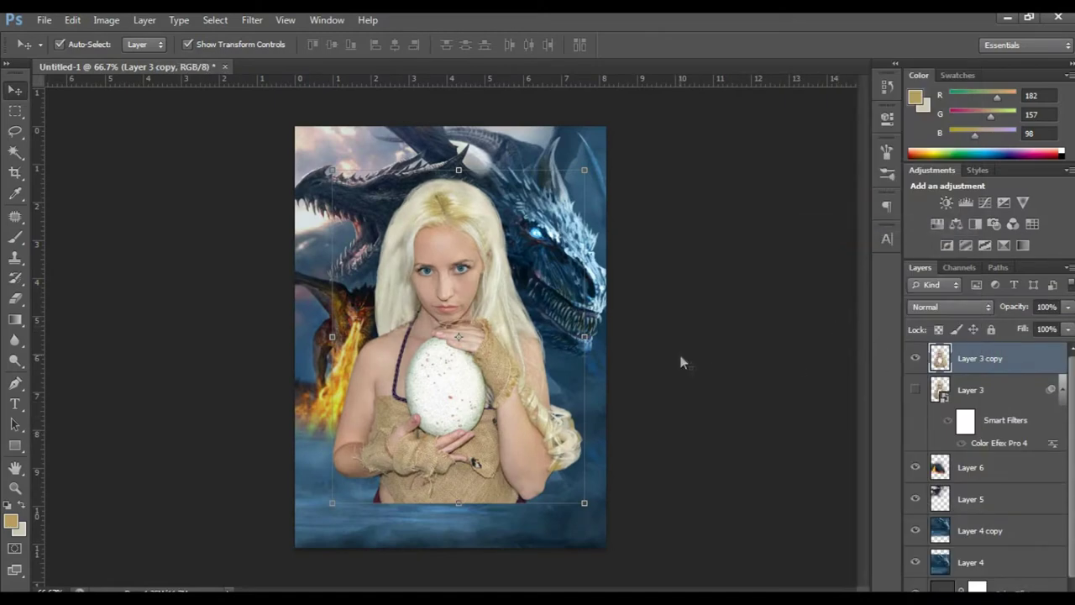
# - Brighten the highlights and darken the shadows on the copy with Curves
pyautogui.hotkey('ctrl', 'm')
pyautogui.moveTo(828, 240); pyautogui.dragTo(833, 229)
pyautogui.click(731, 344)
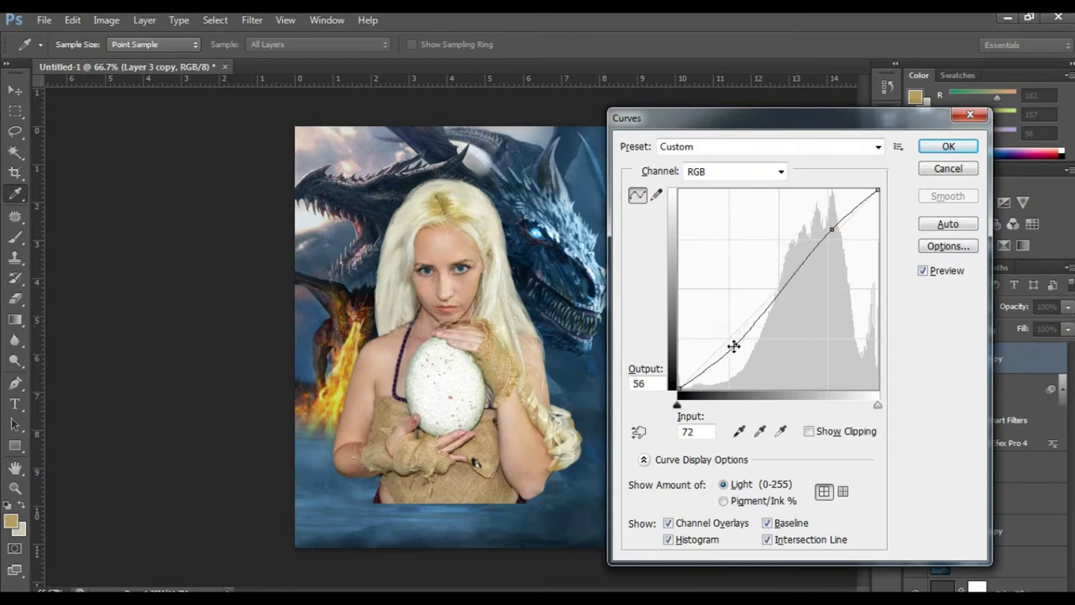
pyautogui.press('Return')
pyautogui.press('v')
# - Apply Levels with black 12, midtones 1.02 and white 235
pyautogui.hotkey('ctrl', 'l')
pyautogui.moveTo(674, 379)
pyautogui.mouseDown()
pyautogui.moveTo(684, 380)
pyautogui.moveTo(672, 383)
pyautogui.mouseUp()
pyautogui.moveTo(573, 380); pyautogui.dragTo(582, 381)
pyautogui.moveTo(773, 381); pyautogui.dragTo(761, 384)
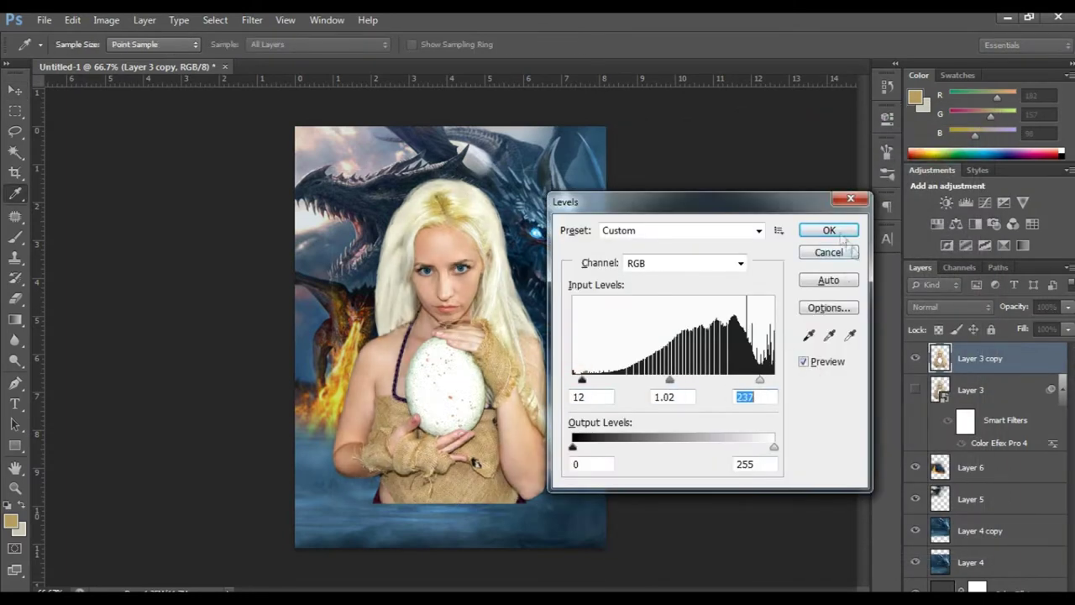
pyautogui.click(840, 234)
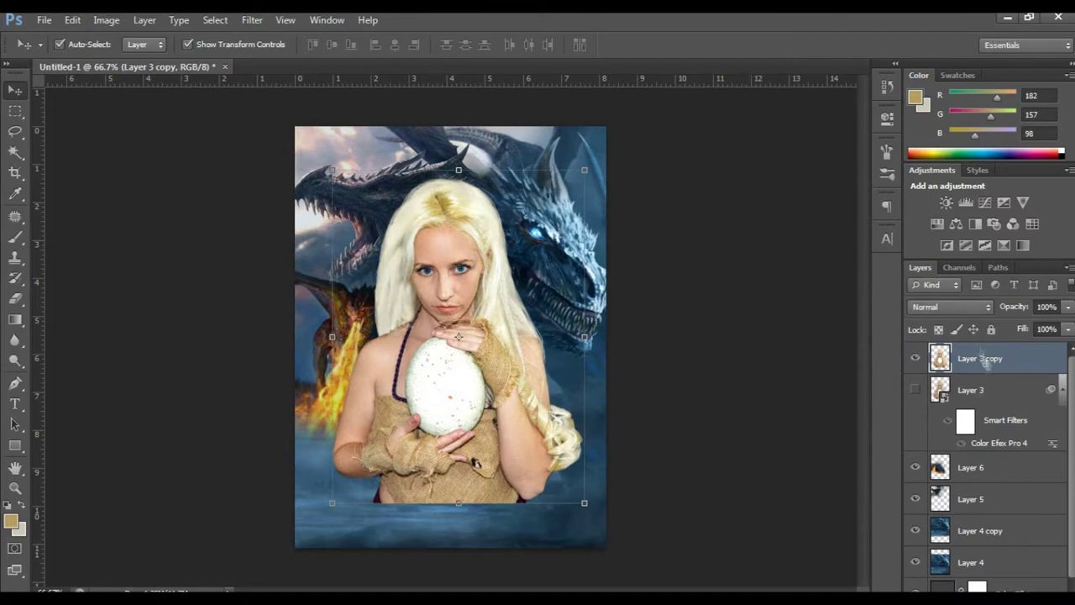
# - Lower the saturation by 19 with Hue/Saturation
pyautogui.hotkey('ctrl', 'alt', 'shift', 'b')
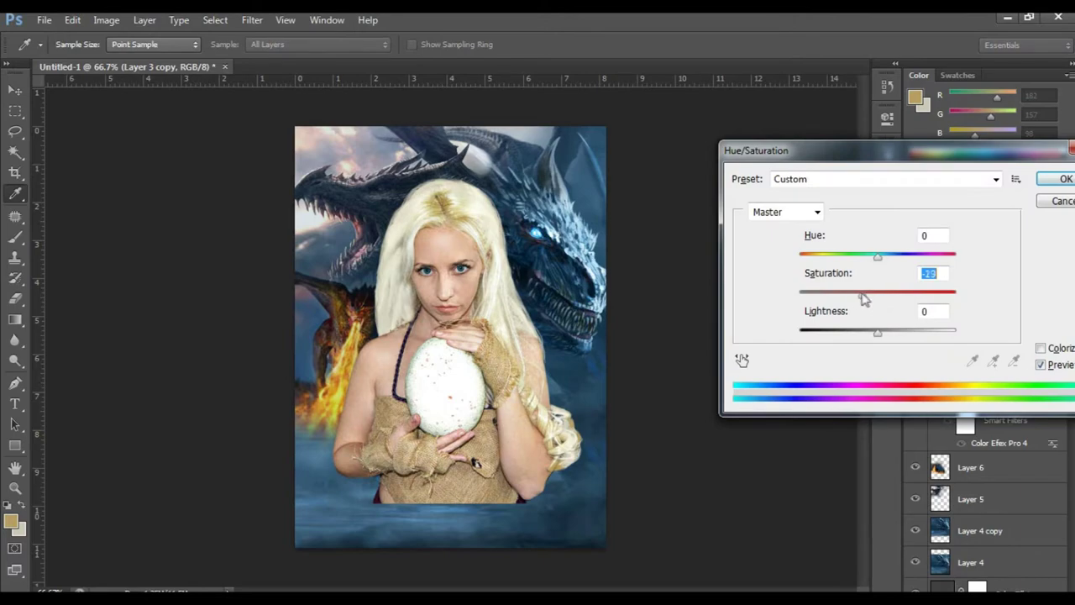
pyautogui.moveTo(875, 331); pyautogui.dragTo(872, 332)
pyautogui.click(1064, 181)
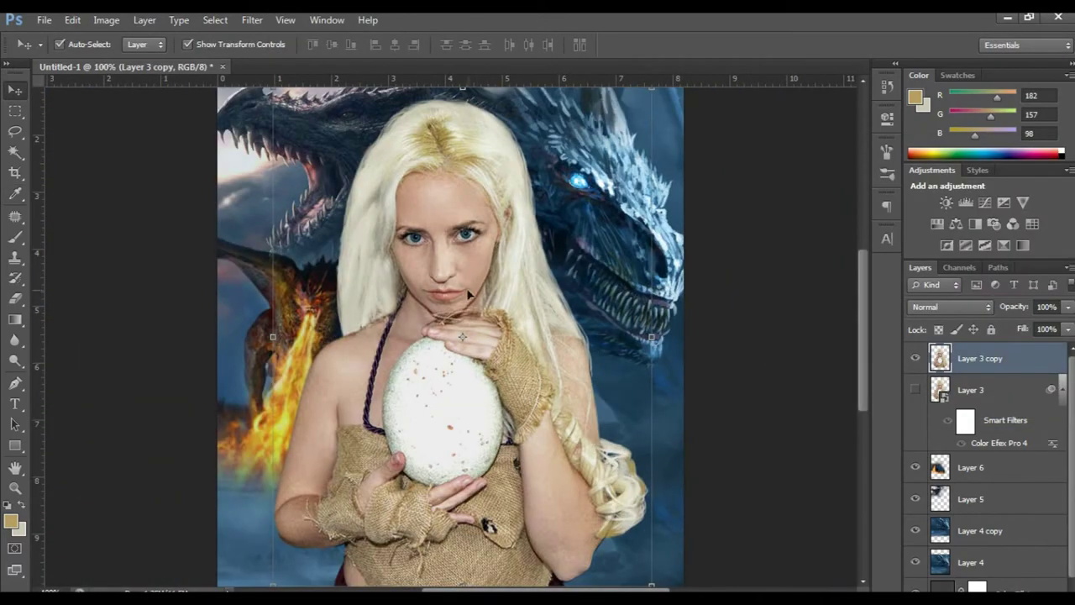
# - Push the lips slightly with Liquify and compare before and after
pyautogui.click(252, 19)
pyautogui.click(277, 126)
pyautogui.click(402, 268)
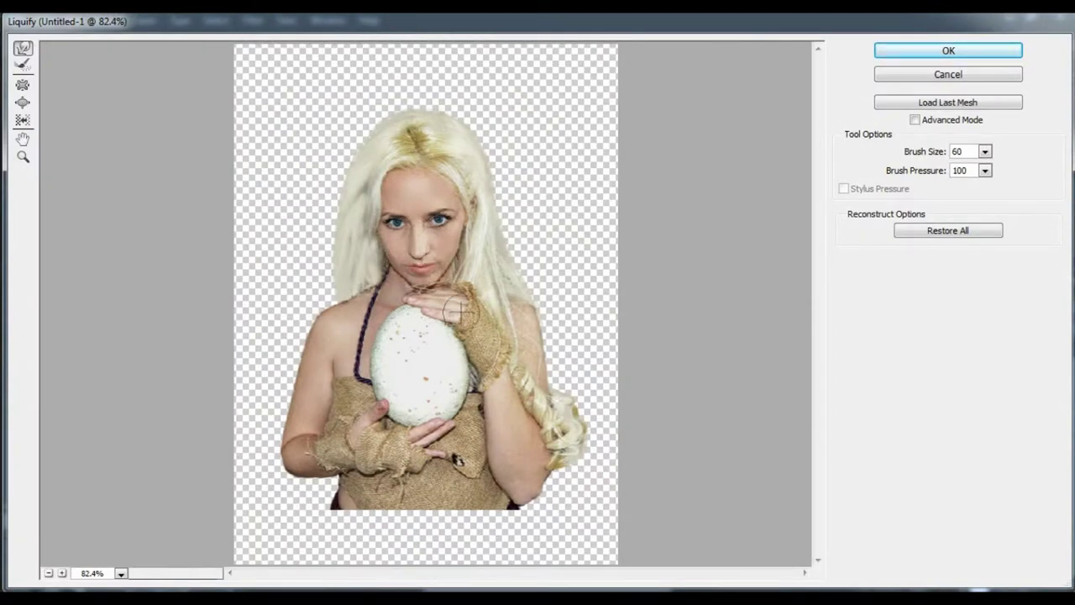
pyautogui.click(926, 70)
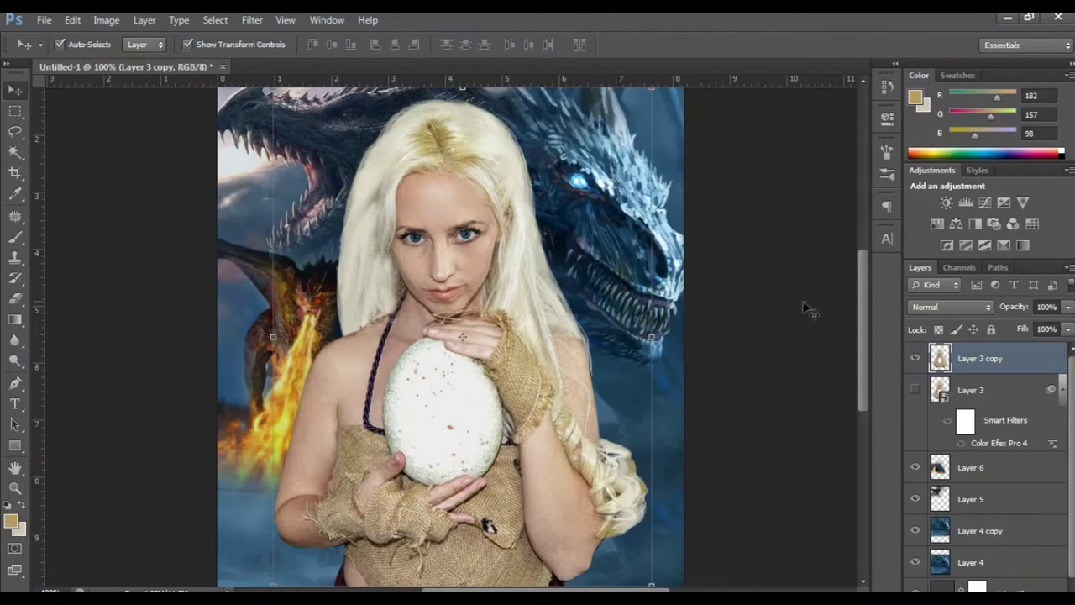
pyautogui.hotkey('ctrl', 'z')
pyautogui.hotkey('ctrl', 'z')
# - Reopen Liquify and nudge the lips slightly left
pyautogui.click(252, 20)
pyautogui.click(299, 176)
pyautogui.hotkey('ctrl', 'shift', 'x')
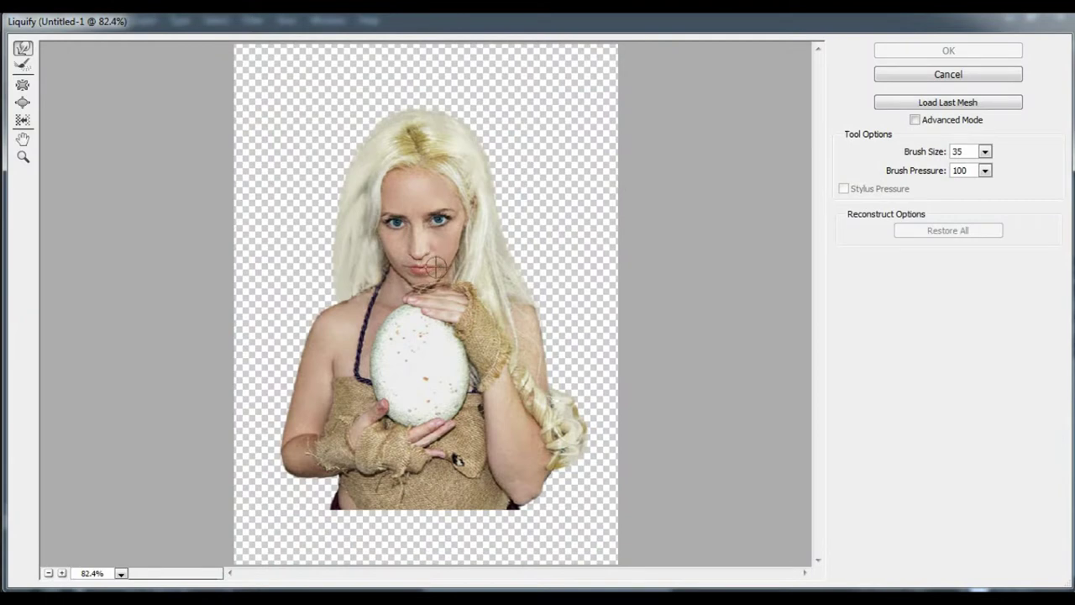
pyautogui.moveTo(435, 267); pyautogui.dragTo(409, 265)
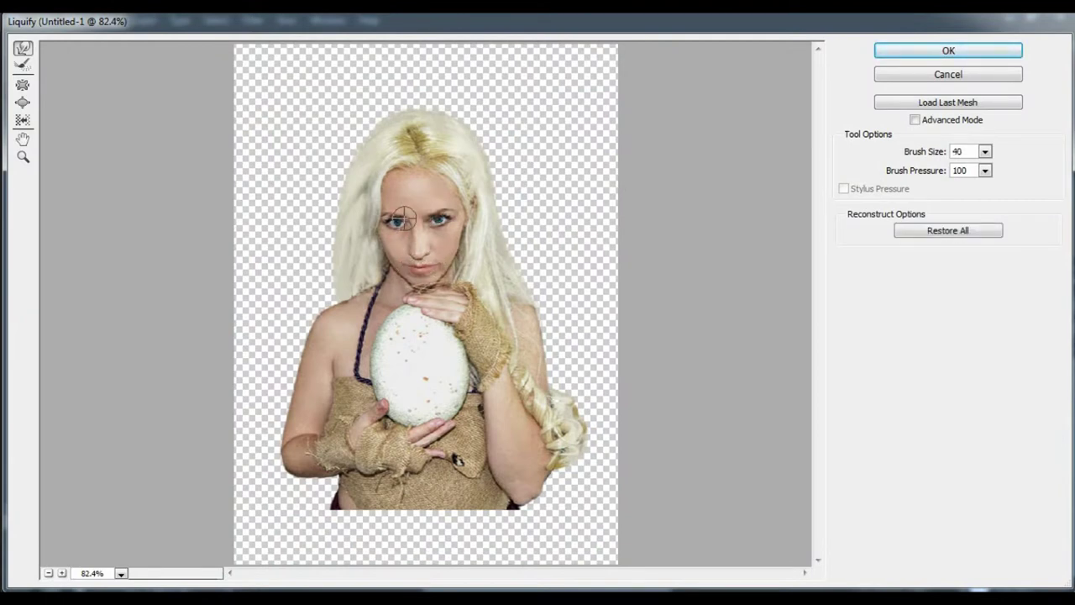
pyautogui.click(918, 53)
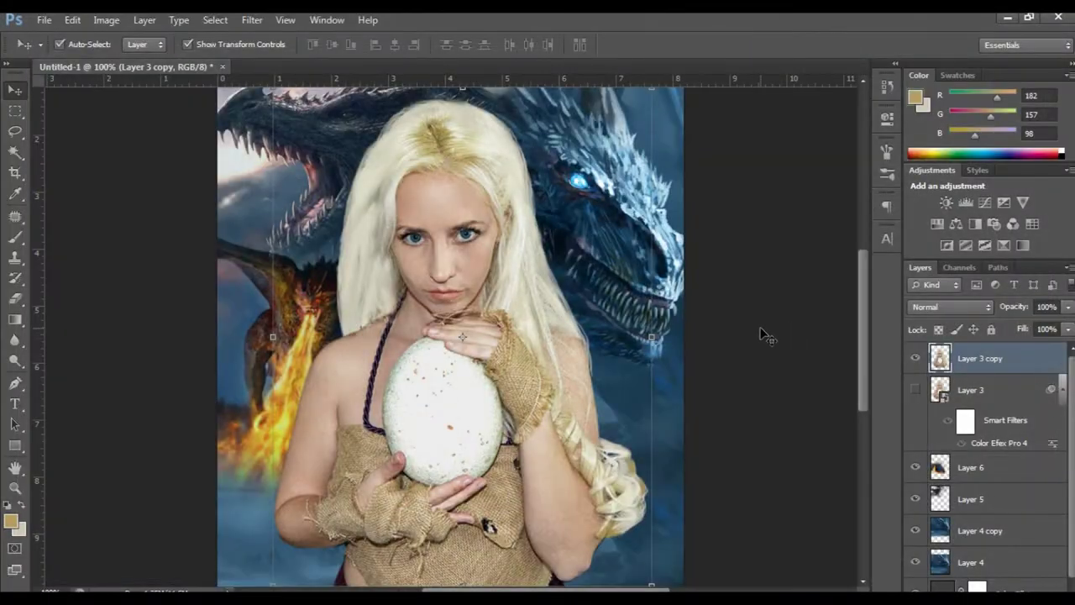
# - Mask the burlap's bottom edge into the water with a 125 px black brush
pyautogui.hotkey('ctrl', '-')
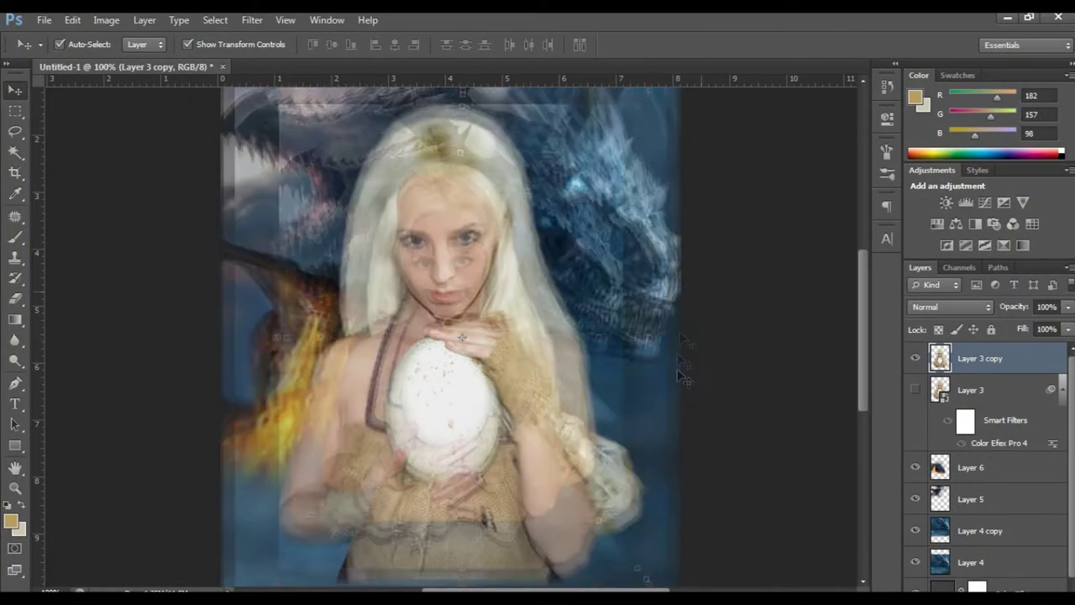
pyautogui.click(977, 598)
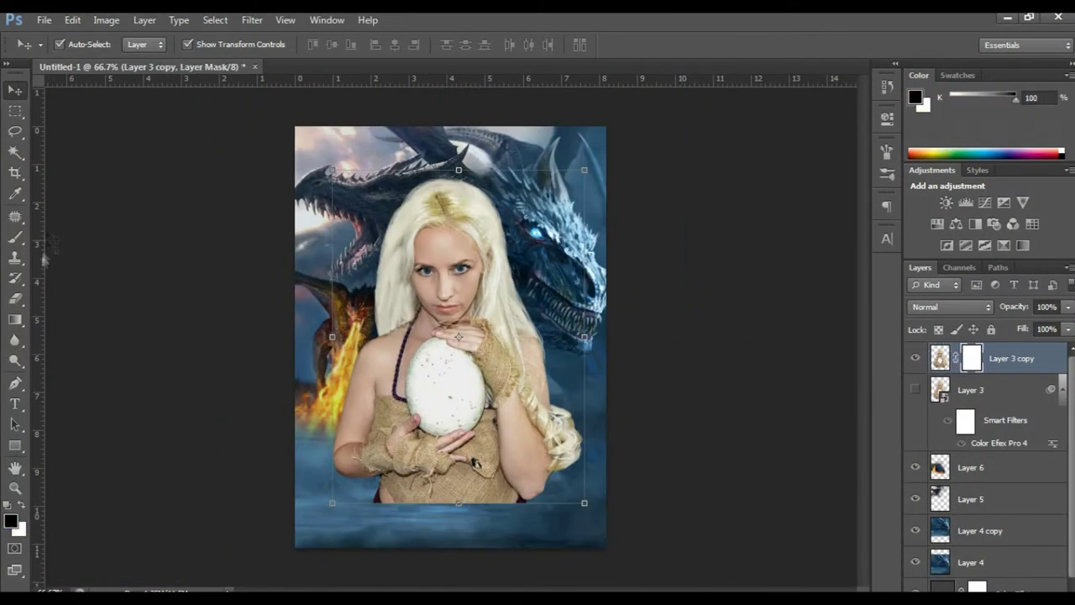
pyautogui.press('b')
pyautogui.press('[')
pyautogui.press('[')
pyautogui.press('[')
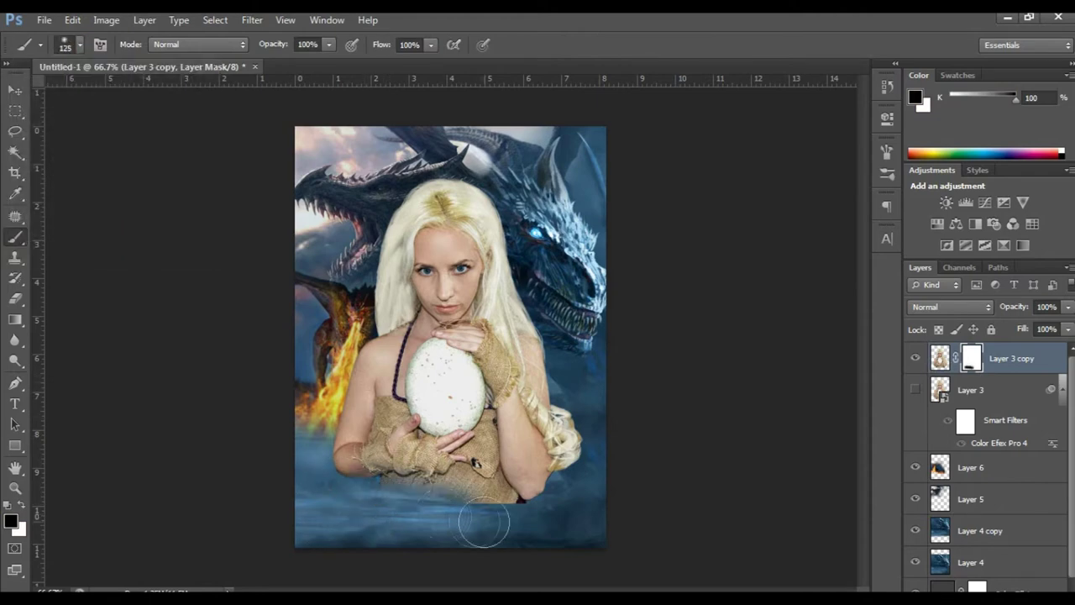
pyautogui.moveTo(395, 513)
pyautogui.mouseDown()
pyautogui.moveTo(360, 516)
pyautogui.moveTo(546, 518)
pyautogui.mouseUp()
# - Create an empty Layer 7 above the woman's copied layer
pyautogui.click(15, 94)
pyautogui.click(667, 381)
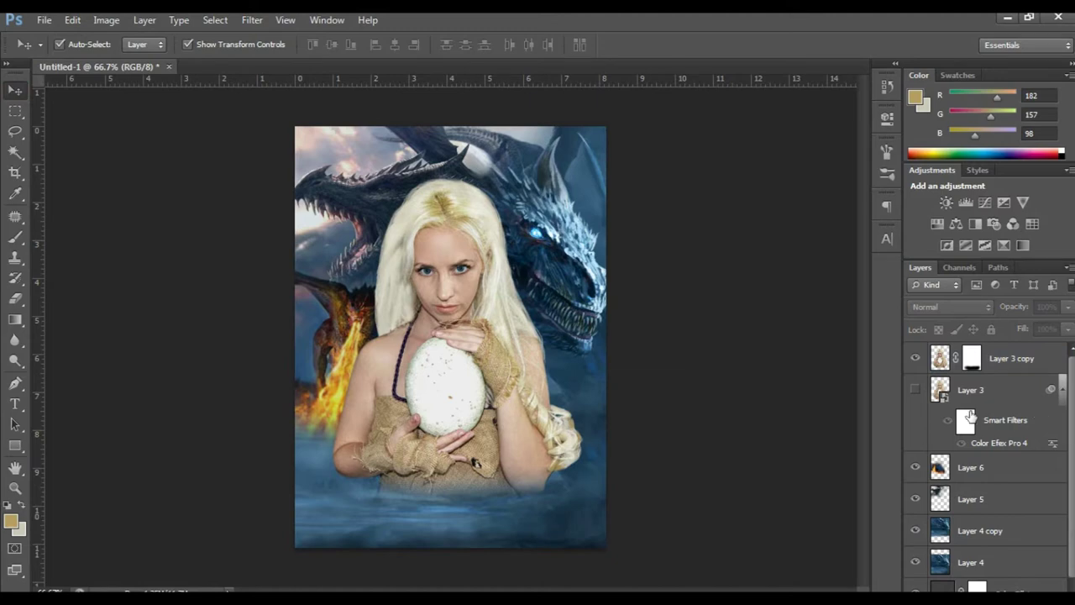
pyautogui.click(1019, 357)
pyautogui.hotkey('ctrl', 'shift', 'n')
pyautogui.press('Return')
# - Paint a black 300 px vignette on Layer 7's edges and bottom at 58% opacity
pyautogui.press('d')
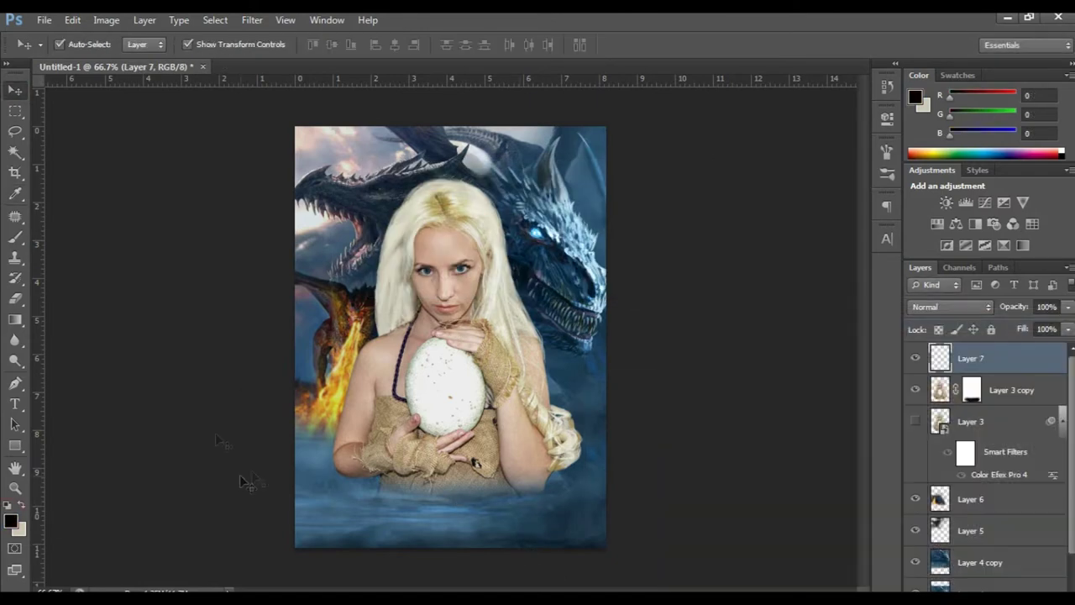
pyautogui.press('b')
pyautogui.moveTo(247, 289); pyautogui.dragTo(319, 336)
pyautogui.hotkey('ctrl', 'z')
pyautogui.press('0')
pyautogui.moveTo(252, 168)
pyautogui.mouseDown()
pyautogui.moveTo(336, 471)
pyautogui.moveTo(588, 521)
pyautogui.moveTo(636, 353)
pyautogui.moveTo(589, 139)
pyautogui.mouseUp()
pyautogui.moveTo(1014, 306); pyautogui.dragTo(982, 299)
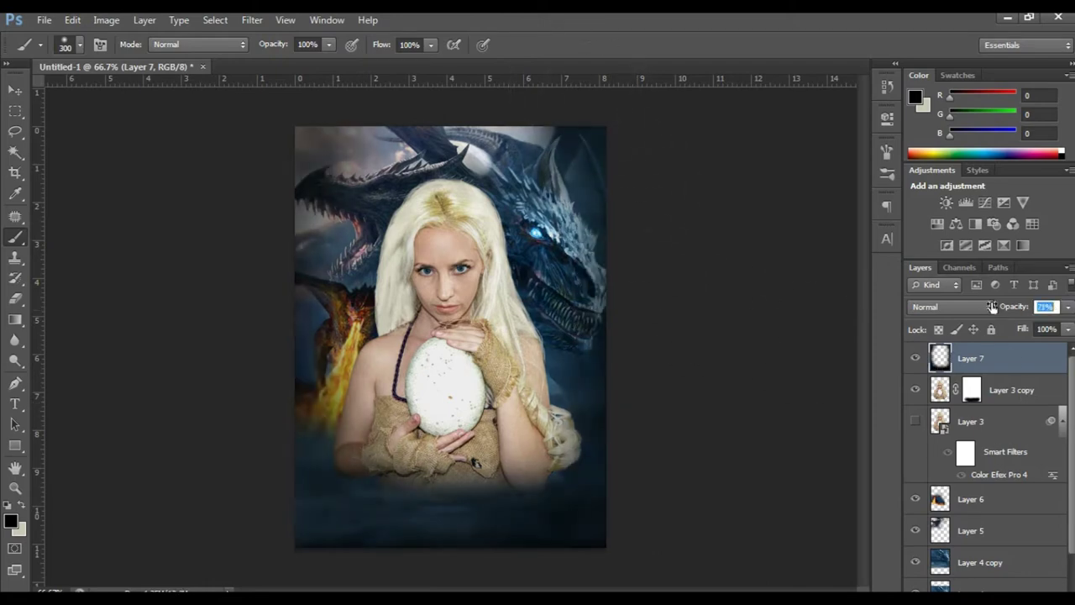
pyautogui.press('Return')
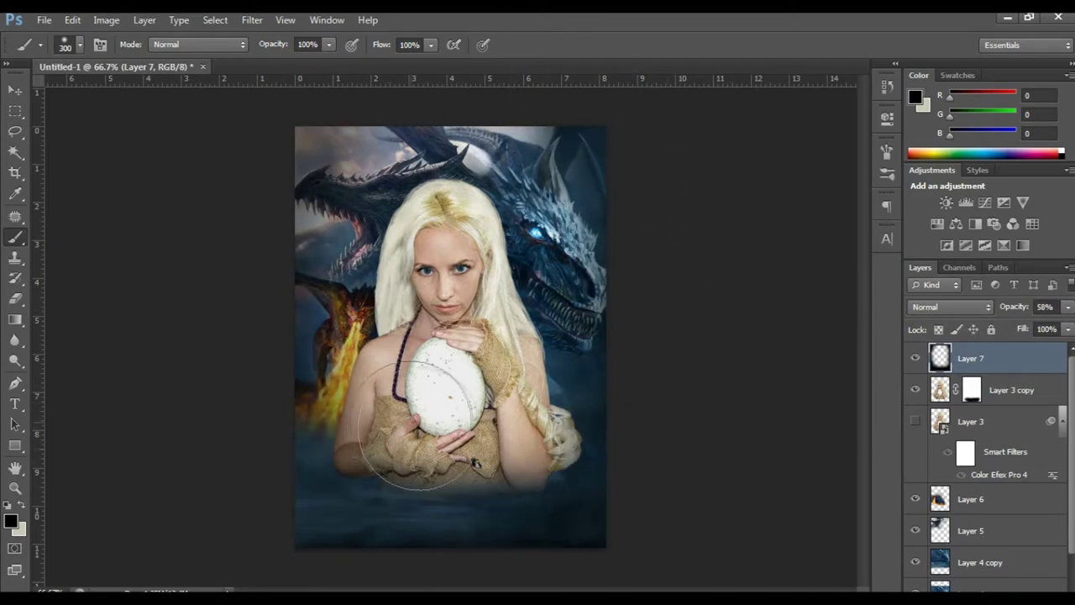
pyautogui.click(994, 591)
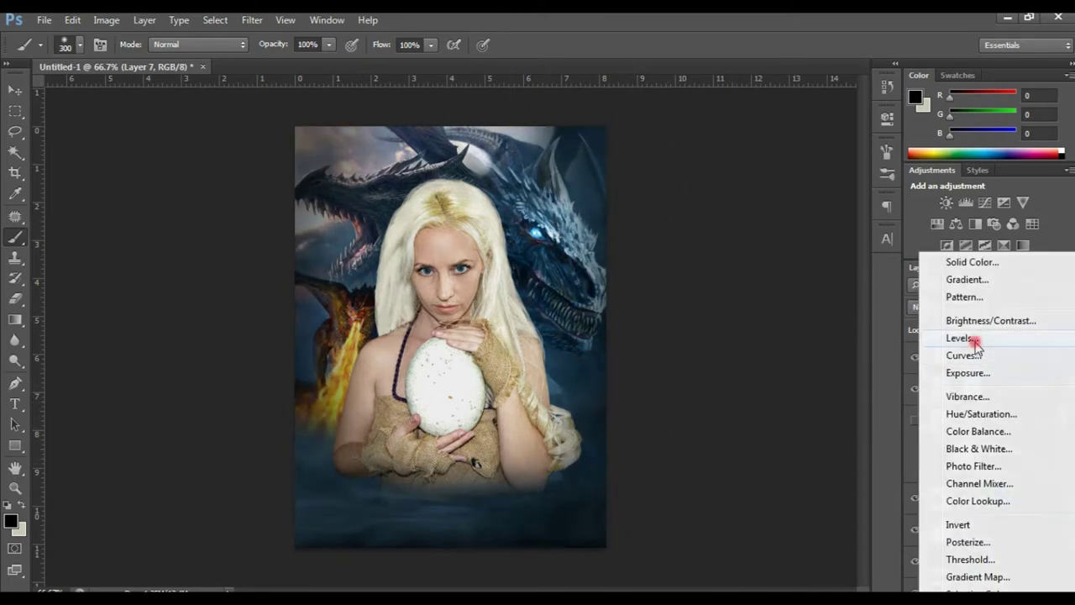
# - Add a Levels adjustment layer with the black input at 12
pyautogui.click(975, 346)
pyautogui.moveTo(677, 271); pyautogui.dragTo(685, 283)
pyautogui.moveTo(847, 271); pyautogui.dragTo(847, 271)
pyautogui.click(842, 109)
# - Add a Color Balance adjustment layer with midtones +28/+3/+16
pyautogui.click(994, 590)
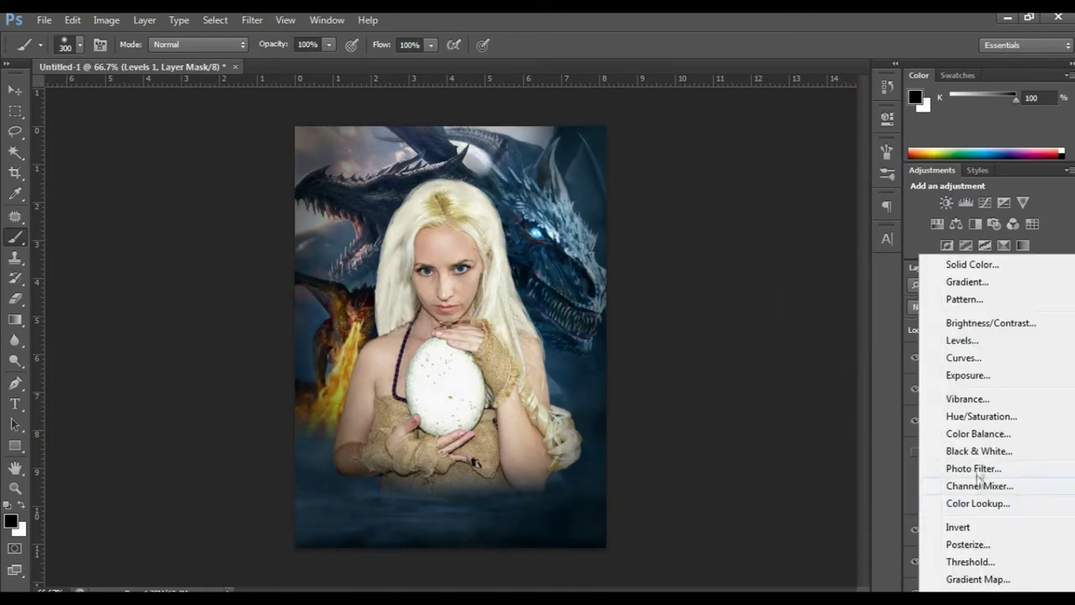
pyautogui.click(966, 436)
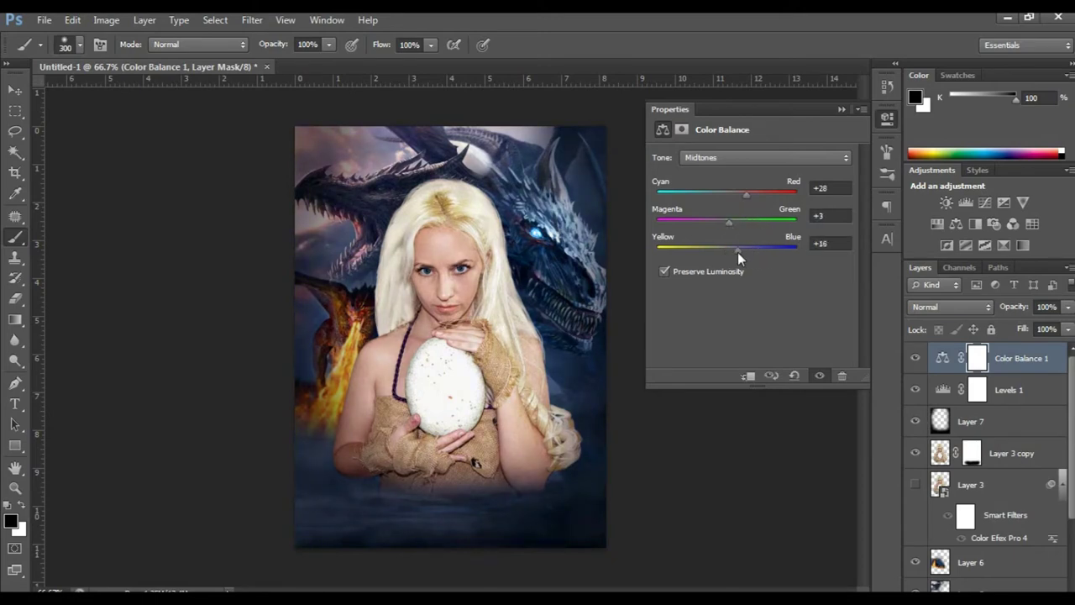
pyautogui.click(842, 110)
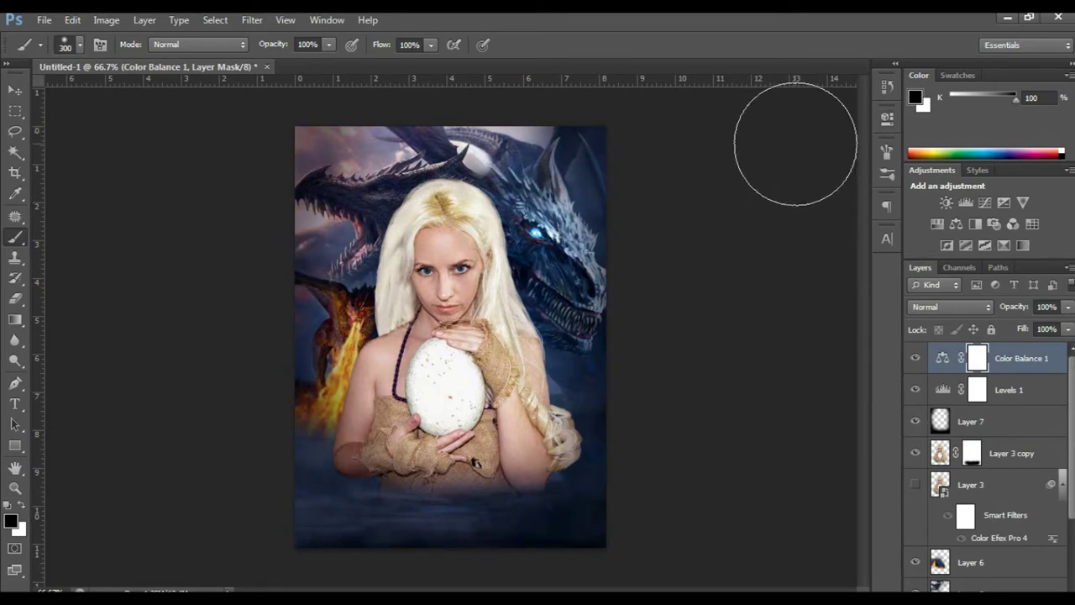
# - Add a Curves adjustment layer that lifts the highlights
pyautogui.click(993, 590)
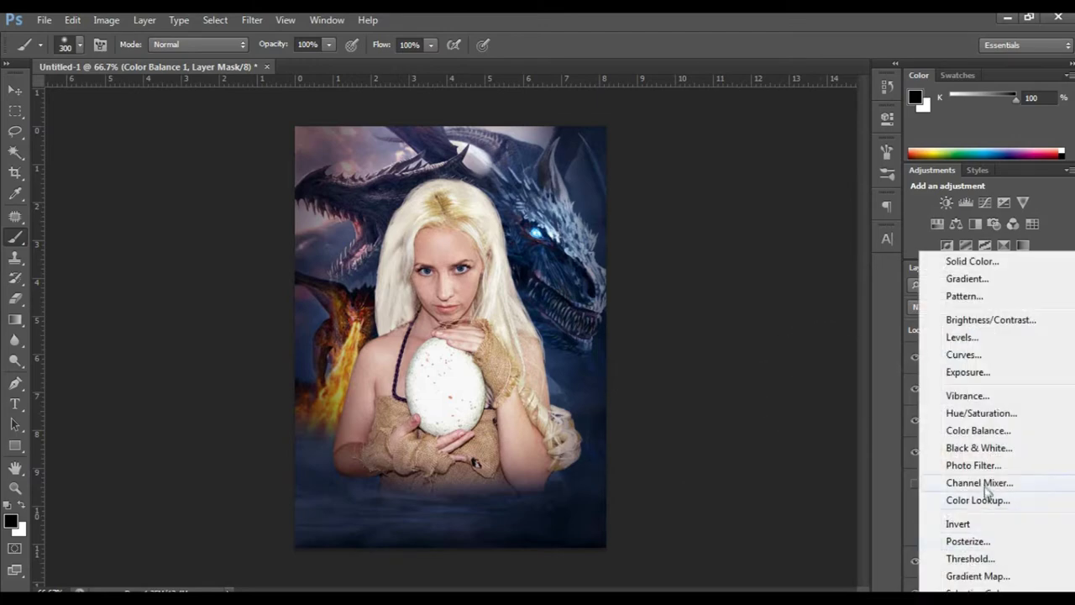
pyautogui.click(962, 355)
pyautogui.moveTo(811, 221); pyautogui.dragTo(810, 228)
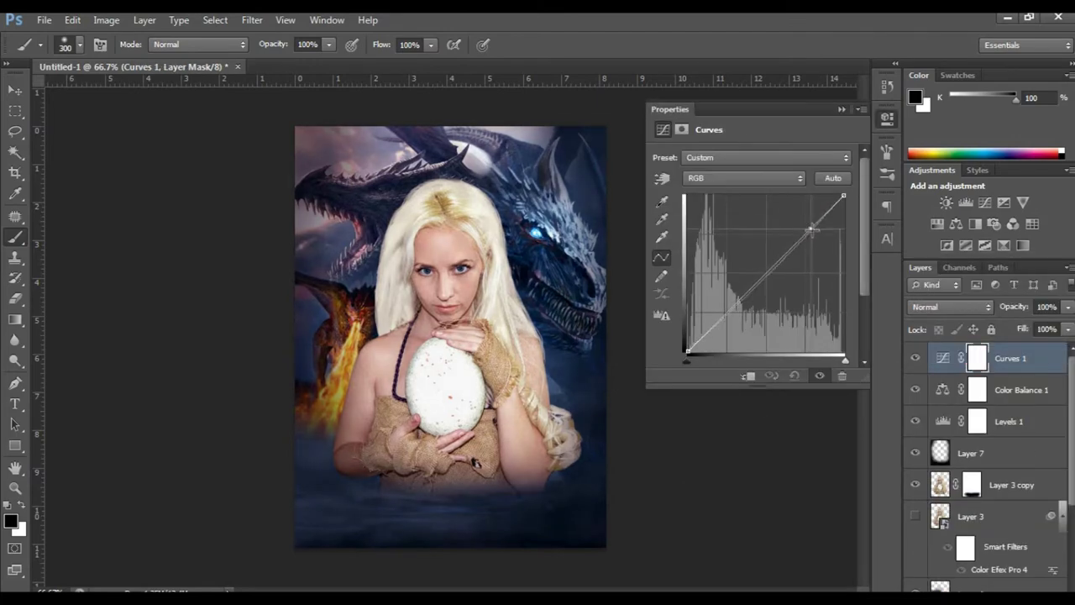
pyautogui.click(842, 110)
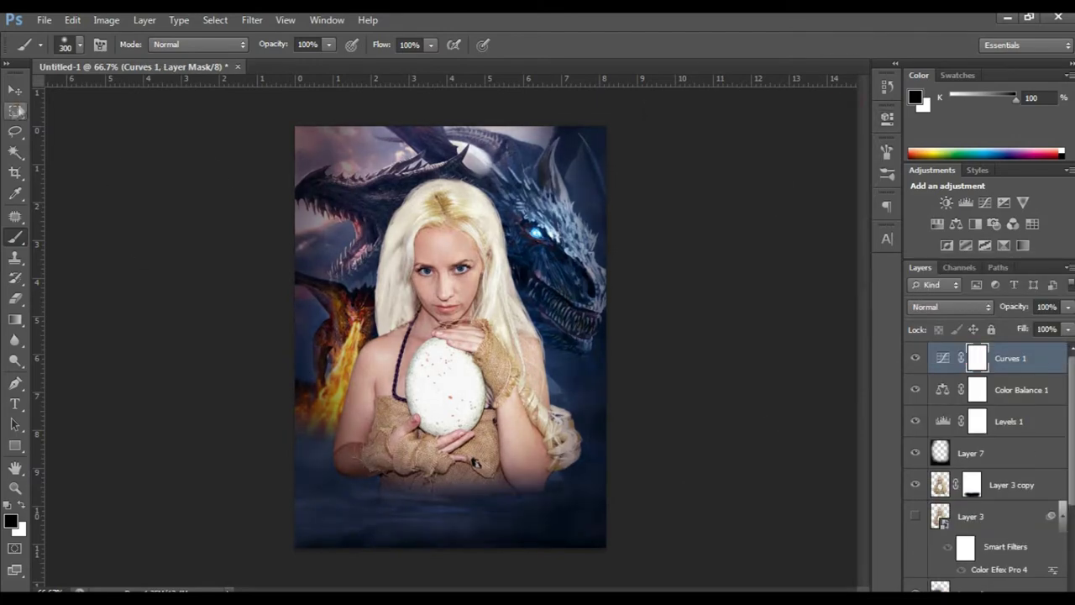
# - Darken the woman's copied layer slightly by lowering its Curves midtones
pyautogui.press('v')
pyautogui.click(939, 488)
pyautogui.hotkey('ctrl', 'm')
pyautogui.moveTo(773, 312); pyautogui.dragTo(777, 310)
pyautogui.press('Return')
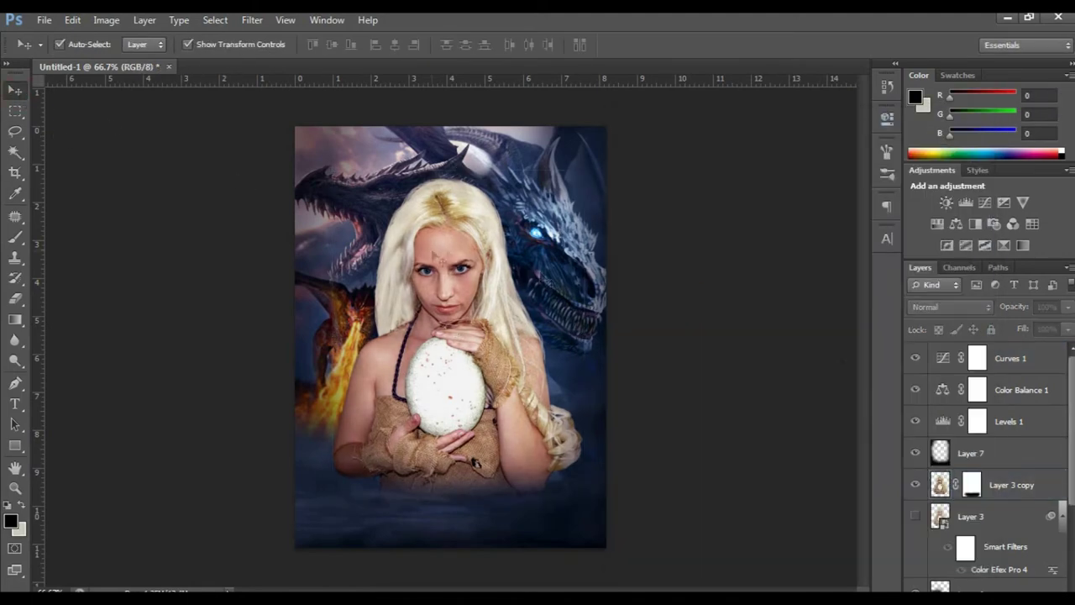
# - Stamp a merged copy of all visible layers and brighten it with a Curves point at input 65
pyautogui.hotkey('ctrl', 'shift', 'alt', 'e')
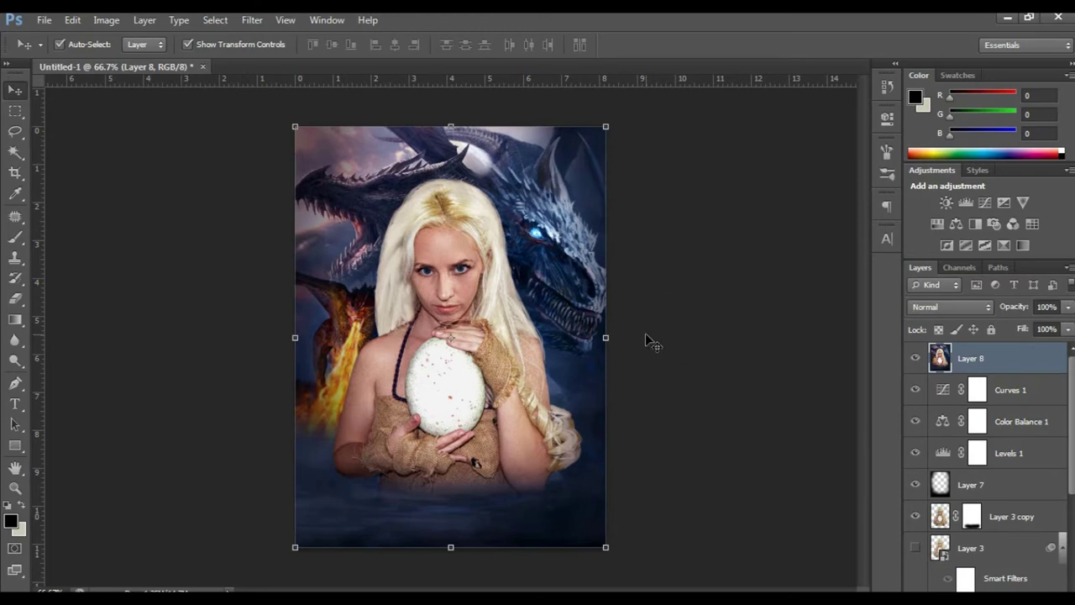
pyautogui.hotkey('ctrl', 'm')
pyautogui.click(730, 337)
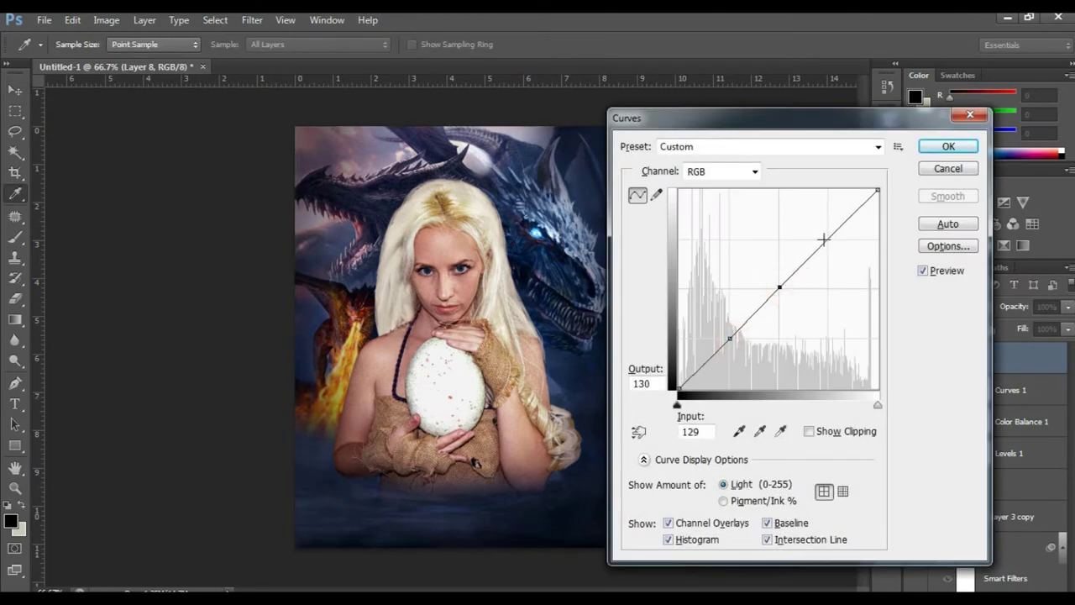
pyautogui.press('Return')
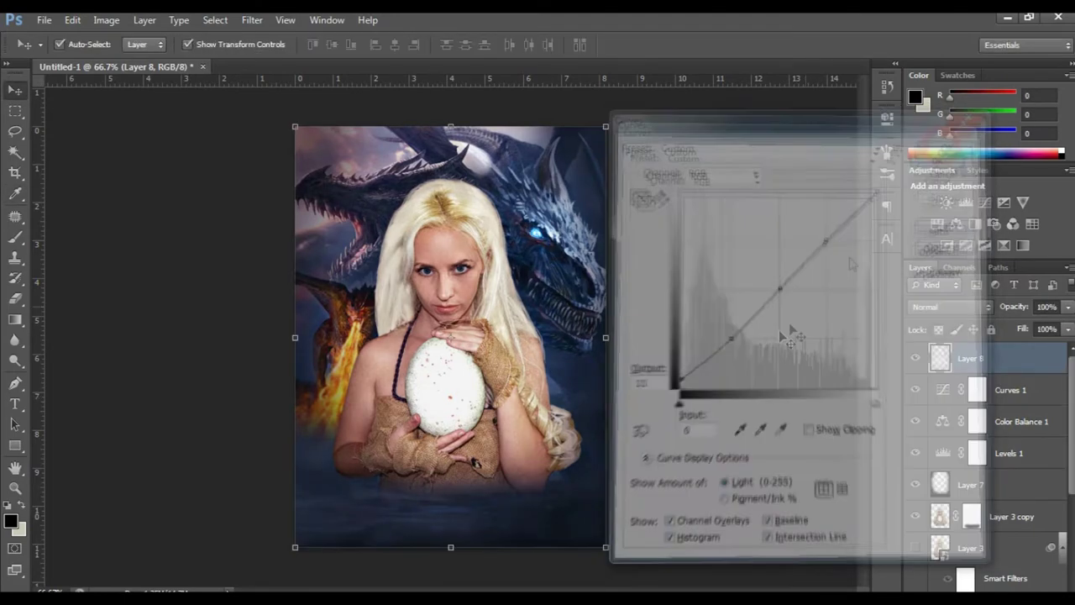
# - Apply Color Efex Pro 4 with Detail Extractor plus Colorize method 3 as a new layer
pyautogui.click(252, 19)
pyautogui.click(478, 334)
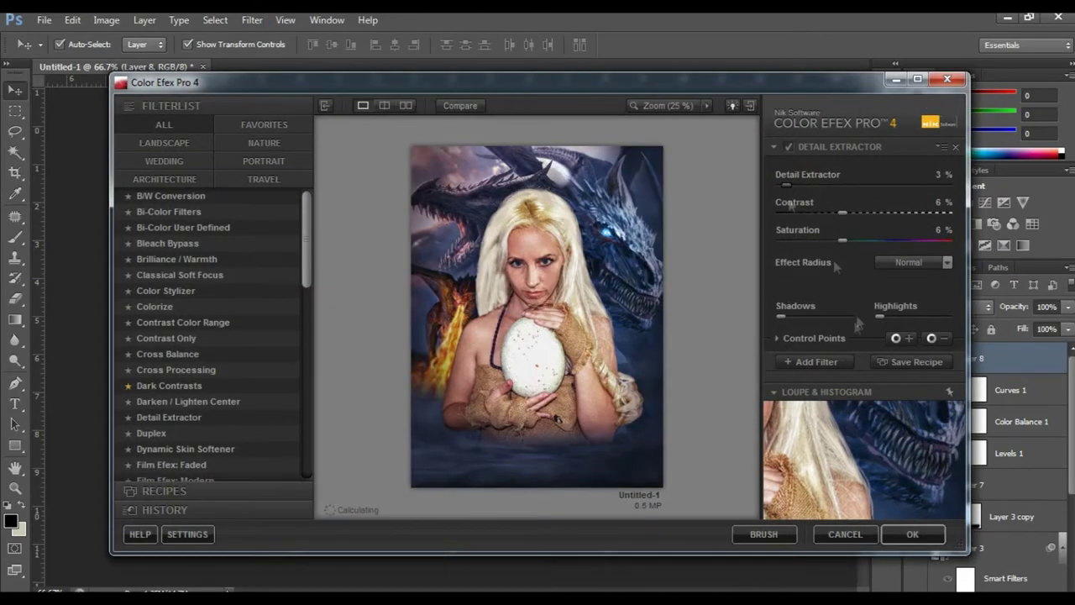
pyautogui.click(811, 362)
pyautogui.click(155, 307)
pyautogui.click(948, 198)
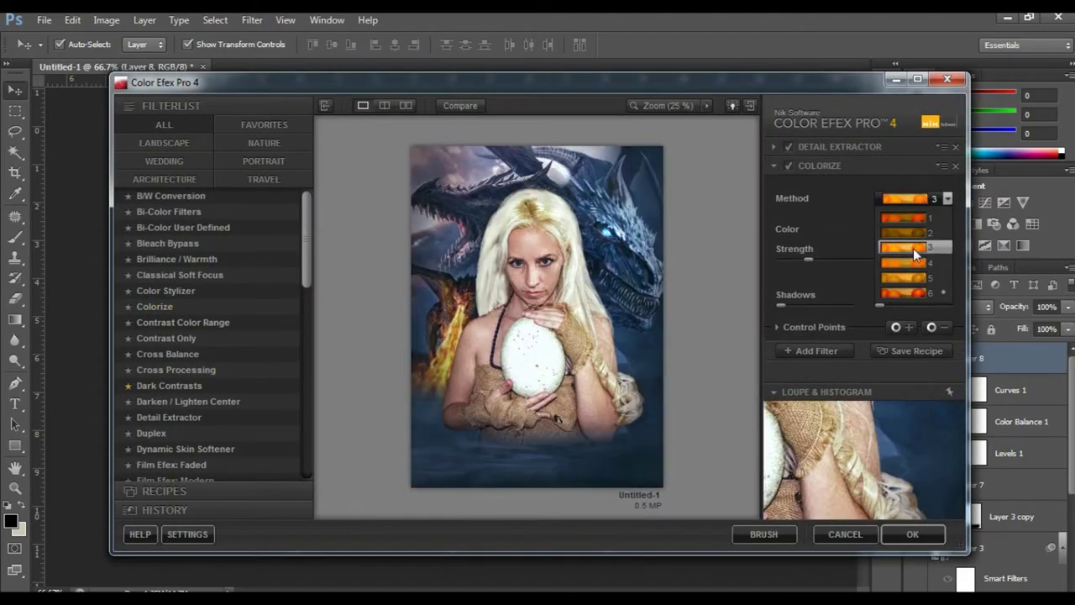
pyautogui.click(913, 248)
pyautogui.click(788, 165)
pyautogui.click(789, 167)
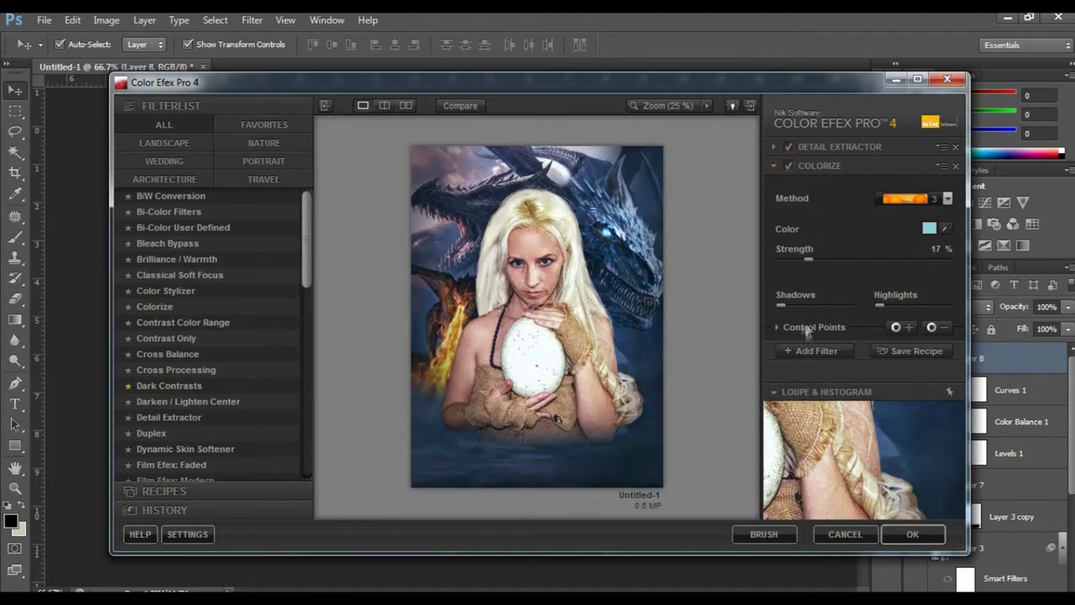
pyautogui.click(913, 535)
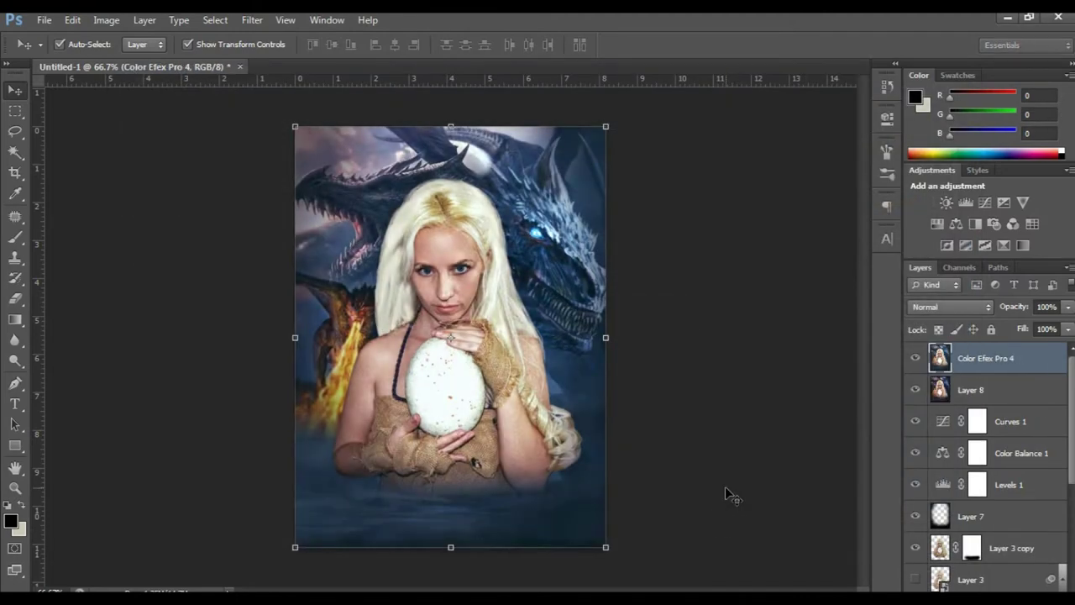
pyautogui.hotkey('ctrl', '+')
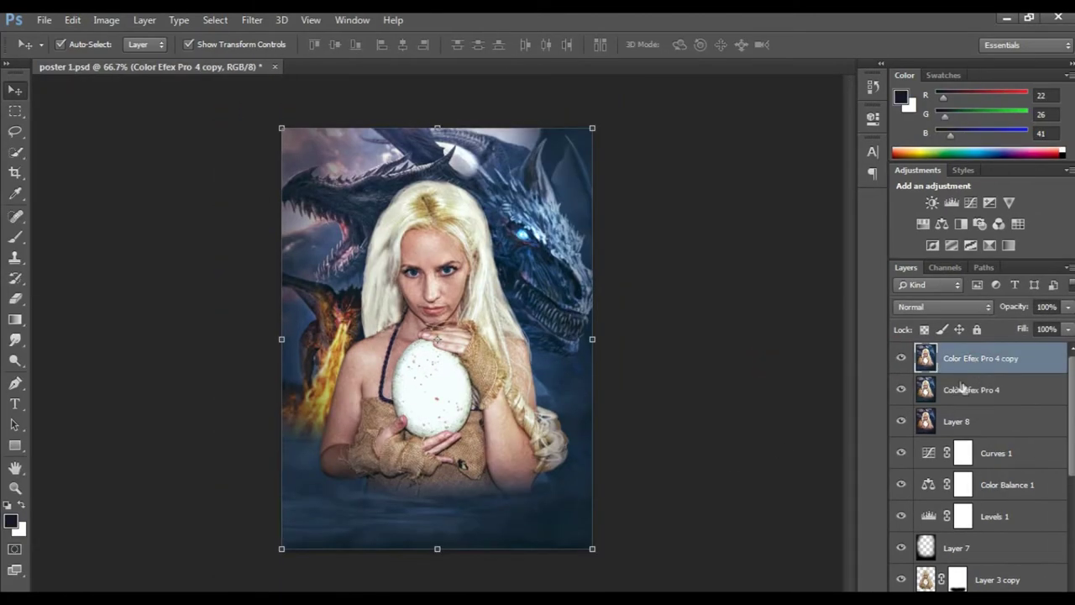
# - In Camera Raw, cool the temperature, add magenta tint, set shadows -33 and exposure +0.45
pyautogui.click(252, 20)
pyautogui.click(271, 105)
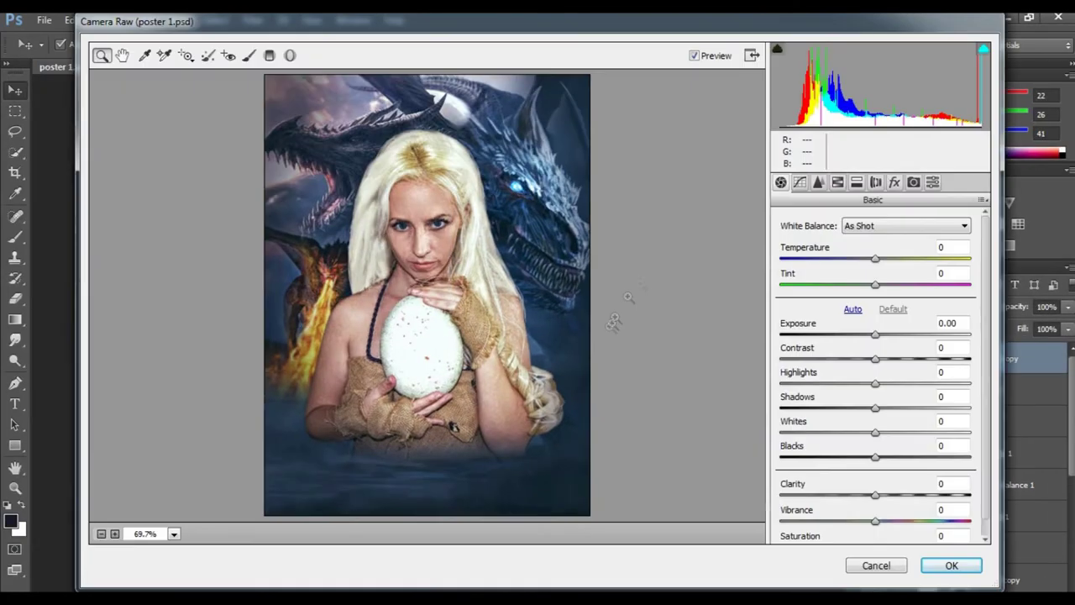
pyautogui.moveTo(876, 258)
pyautogui.mouseDown()
pyautogui.moveTo(864, 261)
pyautogui.moveTo(882, 267)
pyautogui.moveTo(874, 280)
pyautogui.moveTo(895, 284)
pyautogui.mouseUp()
pyautogui.moveTo(875, 335)
pyautogui.mouseDown()
pyautogui.moveTo(890, 336)
pyautogui.moveTo(890, 360)
pyautogui.moveTo(866, 412)
pyautogui.moveTo(827, 412)
pyautogui.moveTo(908, 432)
pyautogui.mouseUp()
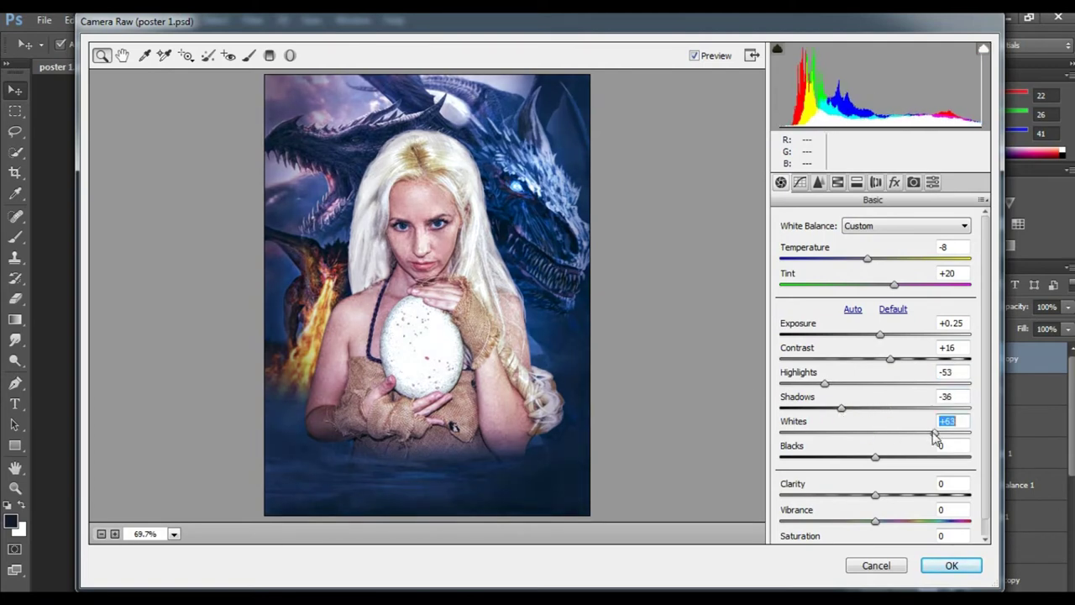
pyautogui.moveTo(841, 411); pyautogui.dragTo(849, 410)
pyautogui.moveTo(881, 336); pyautogui.dragTo(885, 336)
# - Deepen blacks to -40, add clarity and a -19 post-crop vignette, then apply the grade
pyautogui.moveTo(876, 457); pyautogui.dragTo(829, 459)
pyautogui.moveTo(875, 496); pyautogui.dragTo(896, 496)
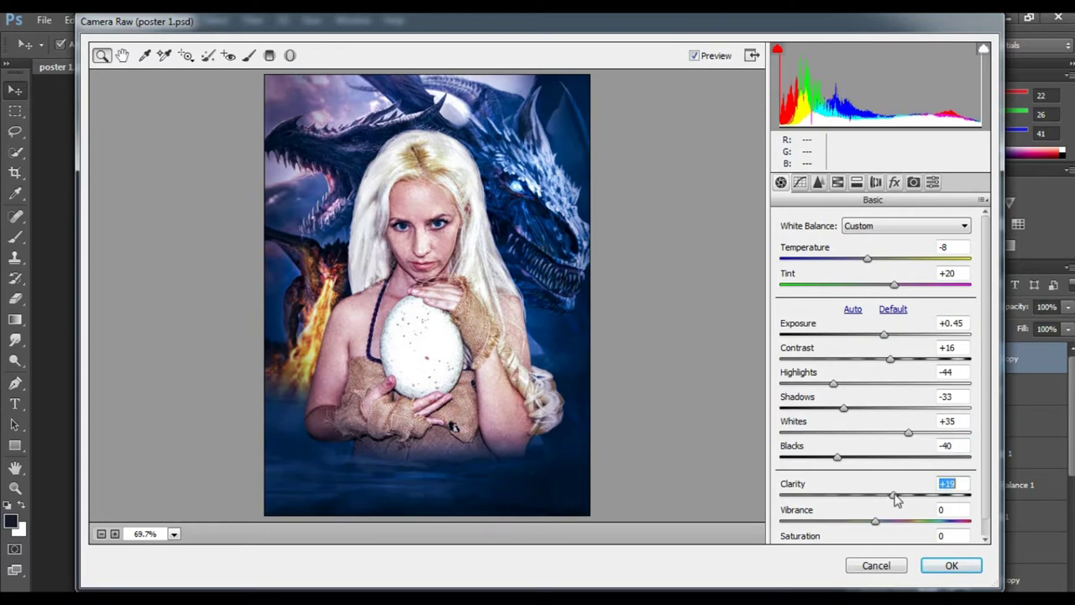
pyautogui.moveTo(981, 364); pyautogui.dragTo(982, 379)
pyautogui.moveTo(875, 504); pyautogui.dragTo(887, 505)
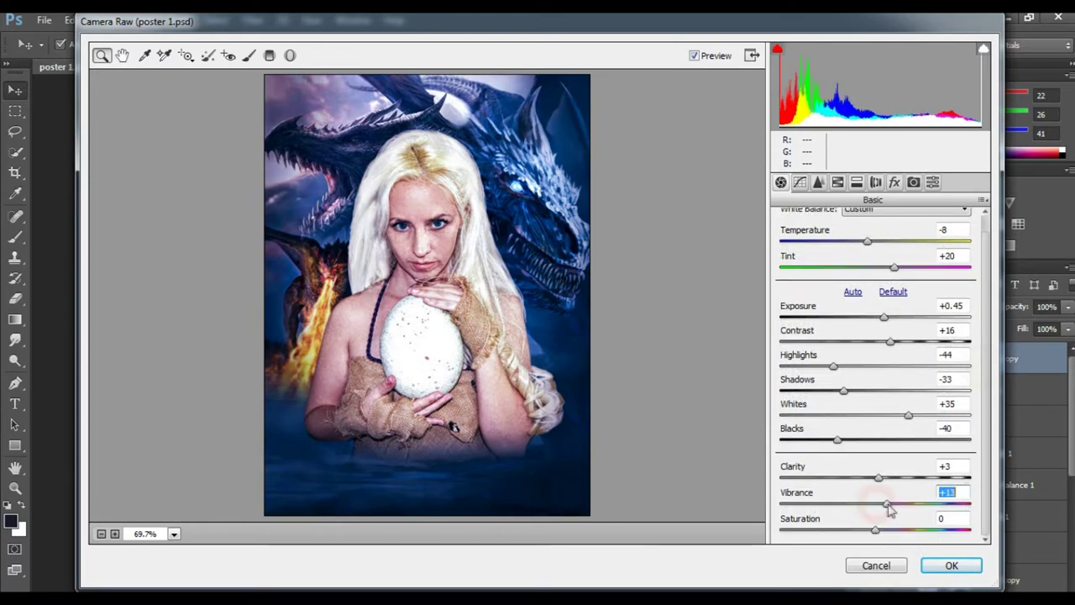
pyautogui.click(894, 183)
pyautogui.moveTo(880, 387); pyautogui.dragTo(861, 388)
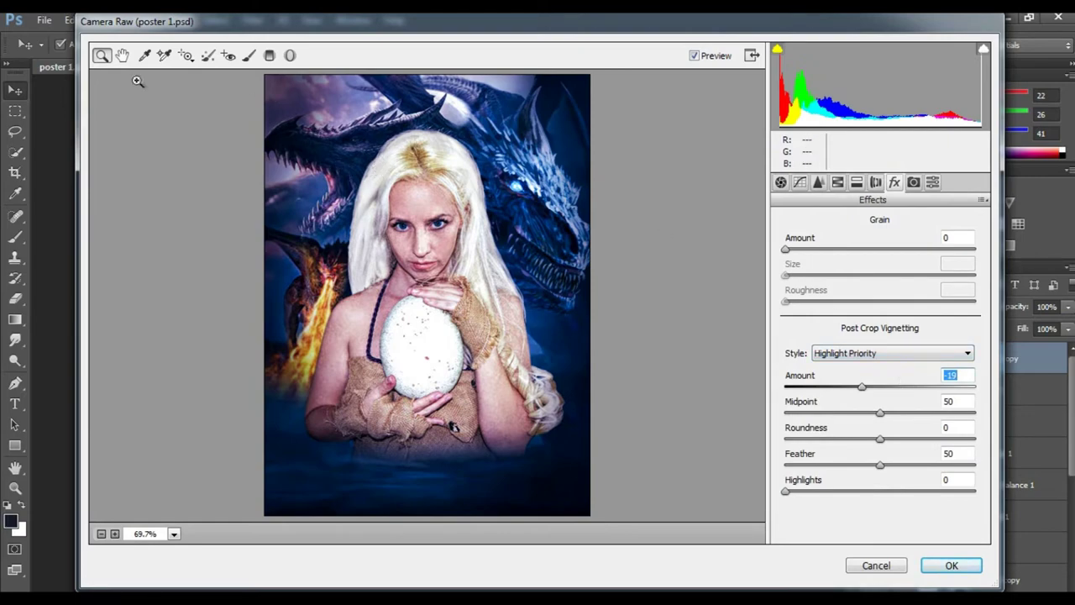
pyautogui.press('k')
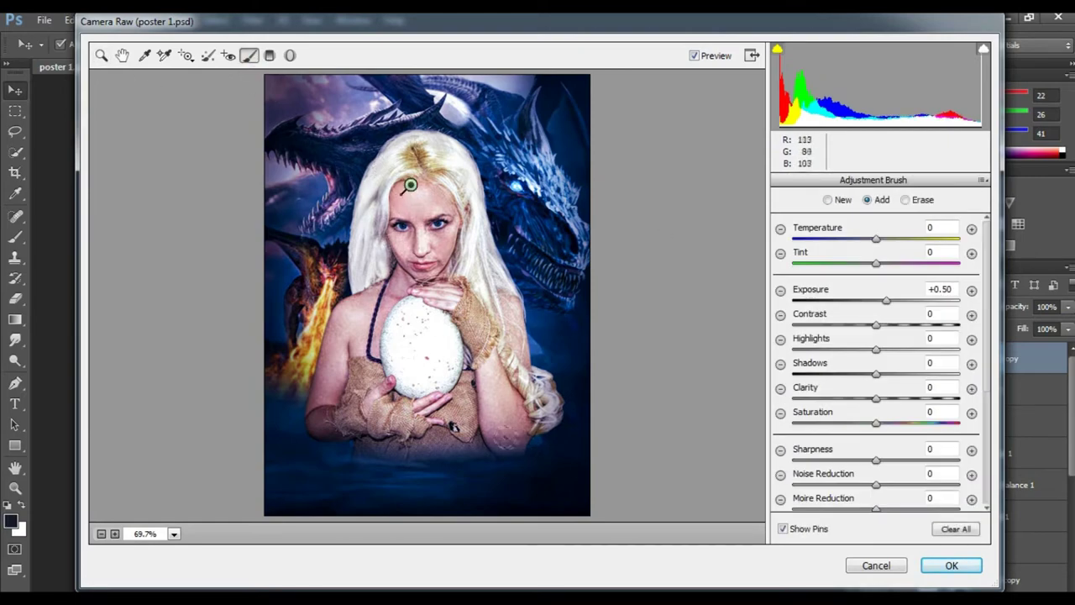
pyautogui.click(951, 566)
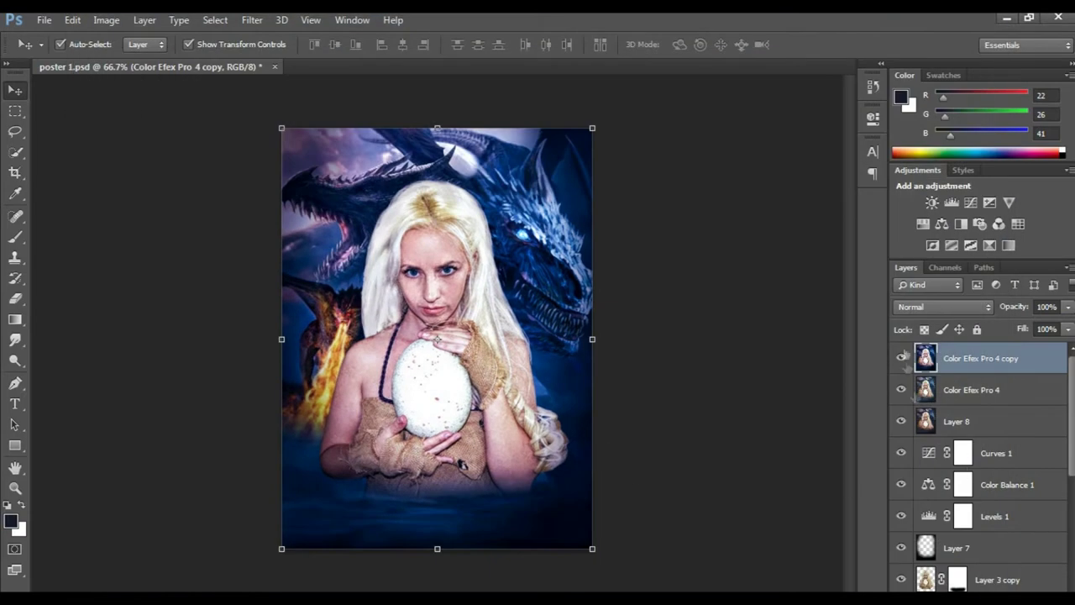
# - Apply Curves that raise the RGB black point and adjust the Green and Blue channels for blue shadows
pyautogui.hotkey('ctrl', 'm')
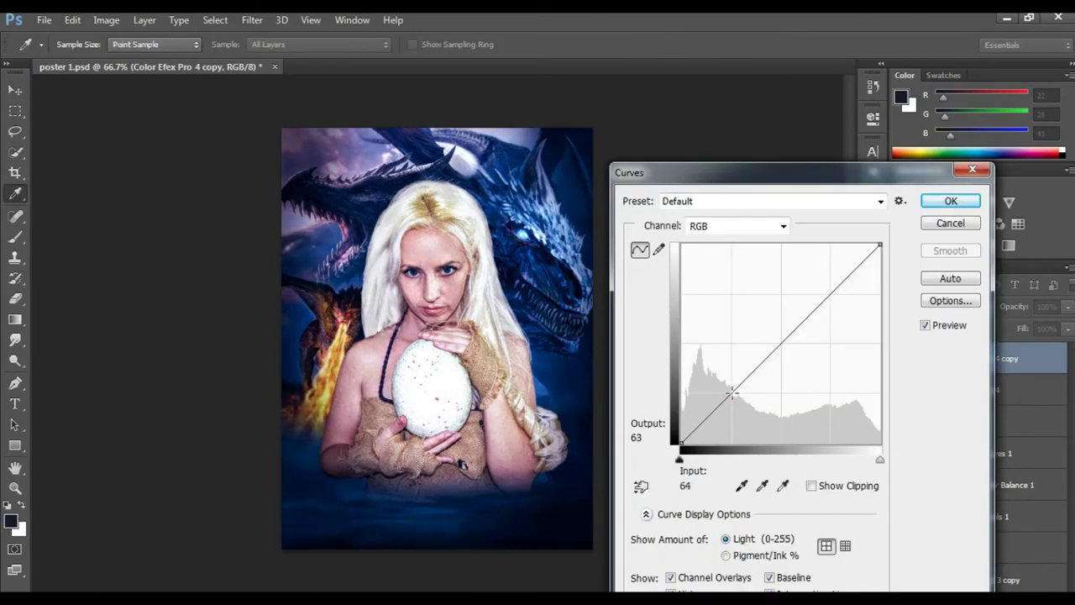
pyautogui.moveTo(681, 430); pyautogui.dragTo(681, 426)
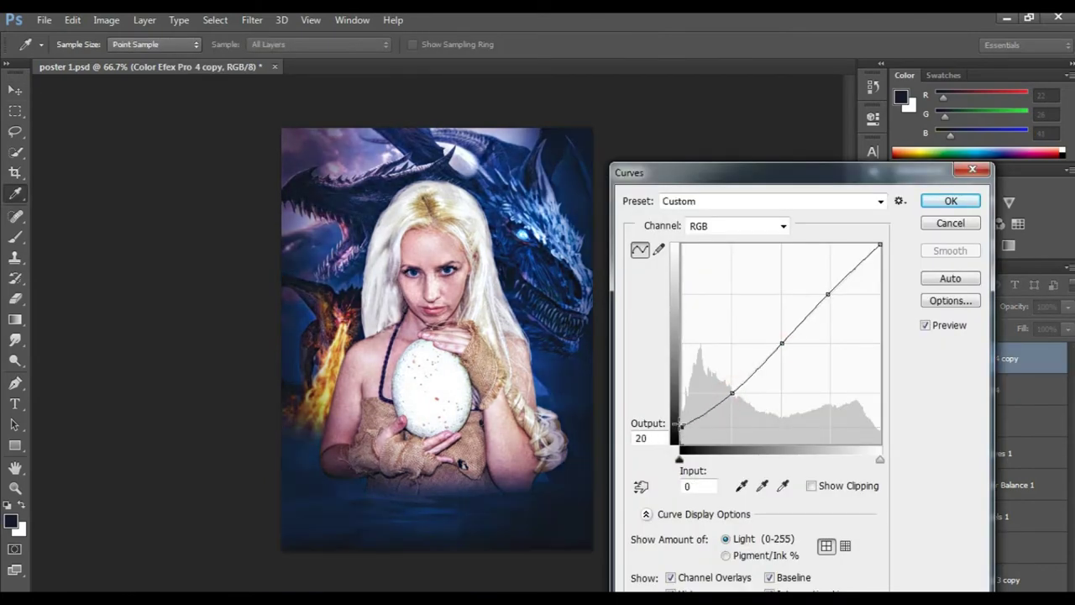
pyautogui.click(782, 225)
pyautogui.click(706, 267)
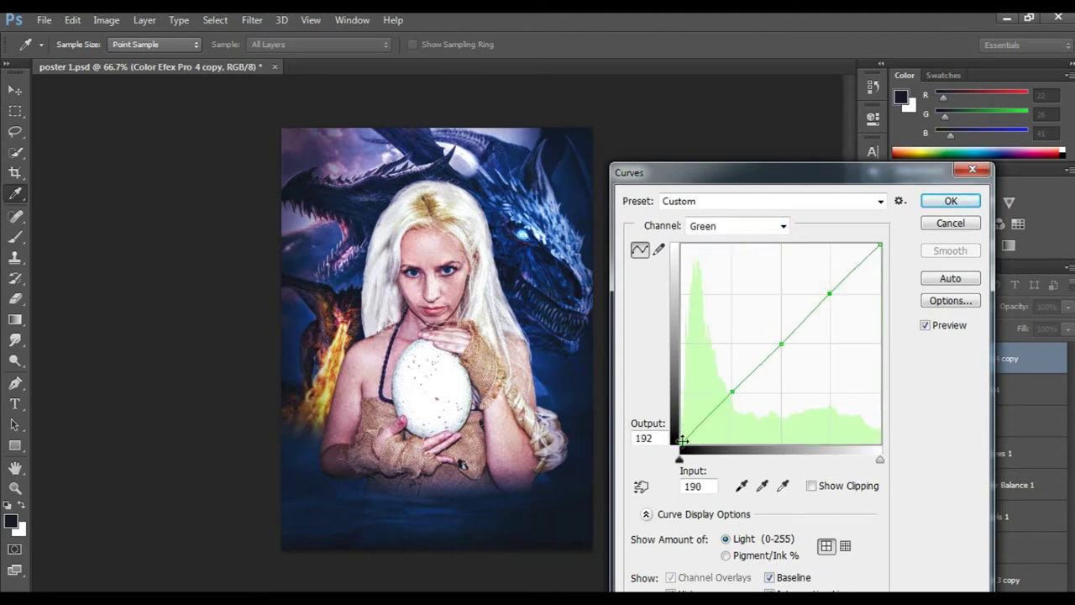
pyautogui.click(781, 225)
pyautogui.click(714, 284)
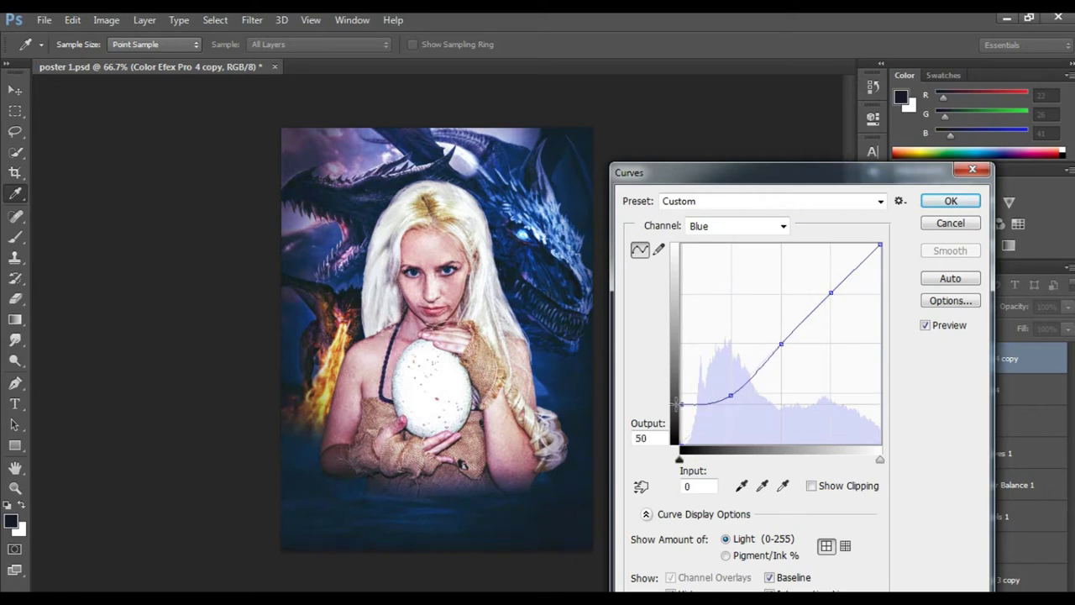
pyautogui.click(946, 206)
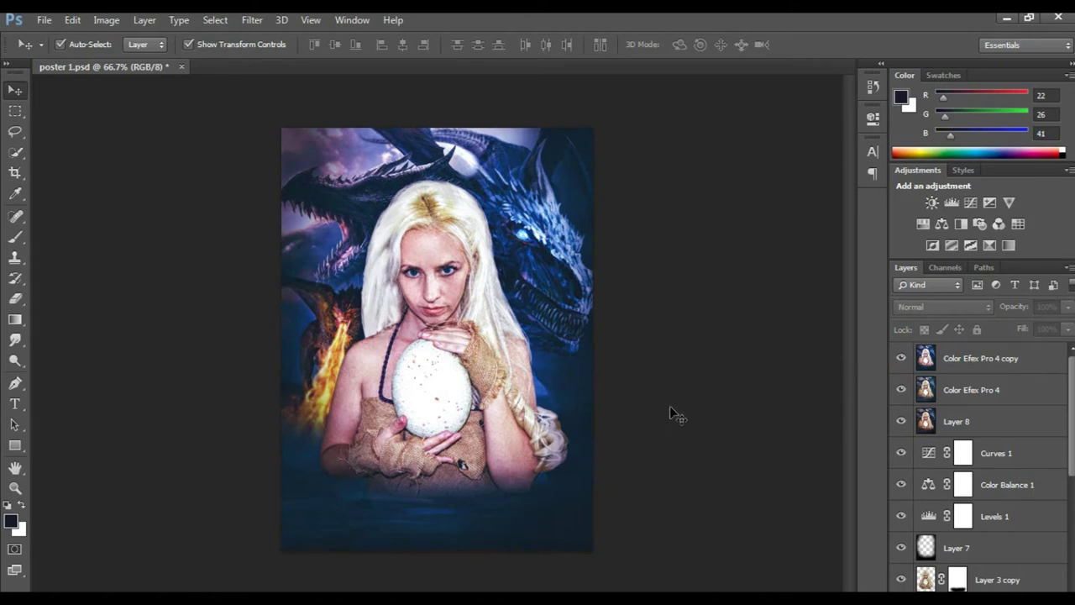
# - Type the MOTHER OF DRAGONS title below the egg in Infinity font with 0 tracking
pyautogui.press('t')
pyautogui.click(336, 496)
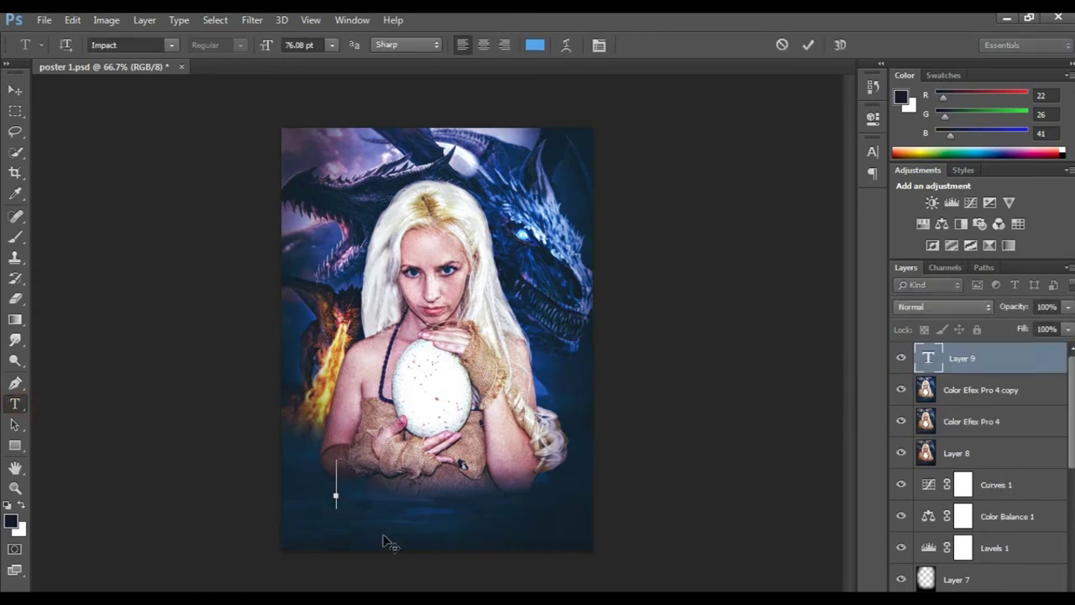
pyautogui.write('MOTHER OFdragons')
pyautogui.hotkey('ctrl', 'Return')
pyautogui.click(873, 151)
pyautogui.click(840, 202)
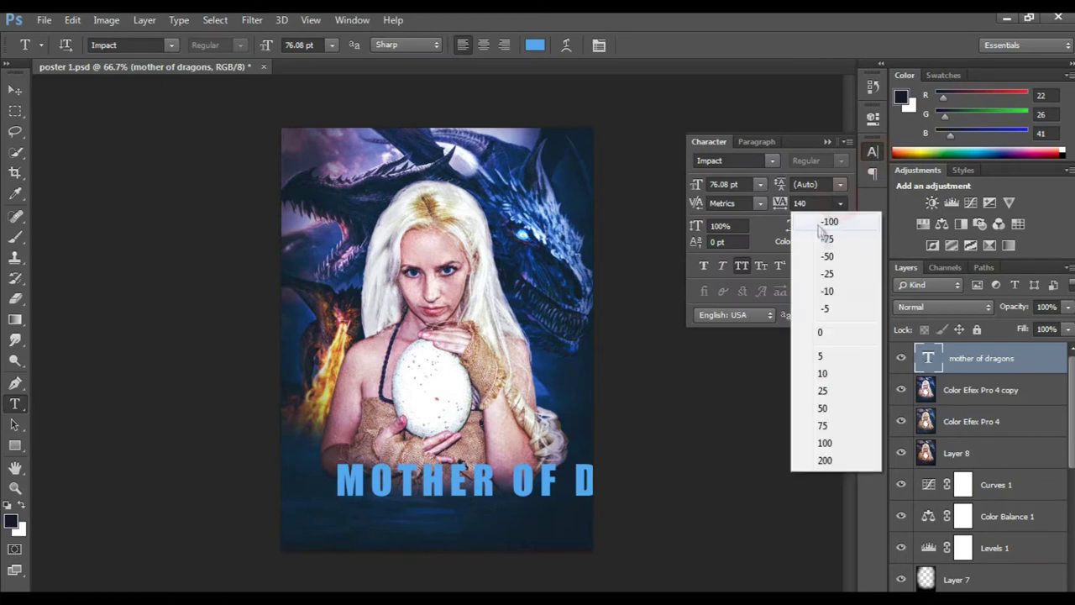
pyautogui.click(807, 329)
pyautogui.write('Infinity')
pyautogui.click(827, 141)
# - Shrink the title with Free Transform, then select Layer 9
pyautogui.hotkey('ctrl', 't')
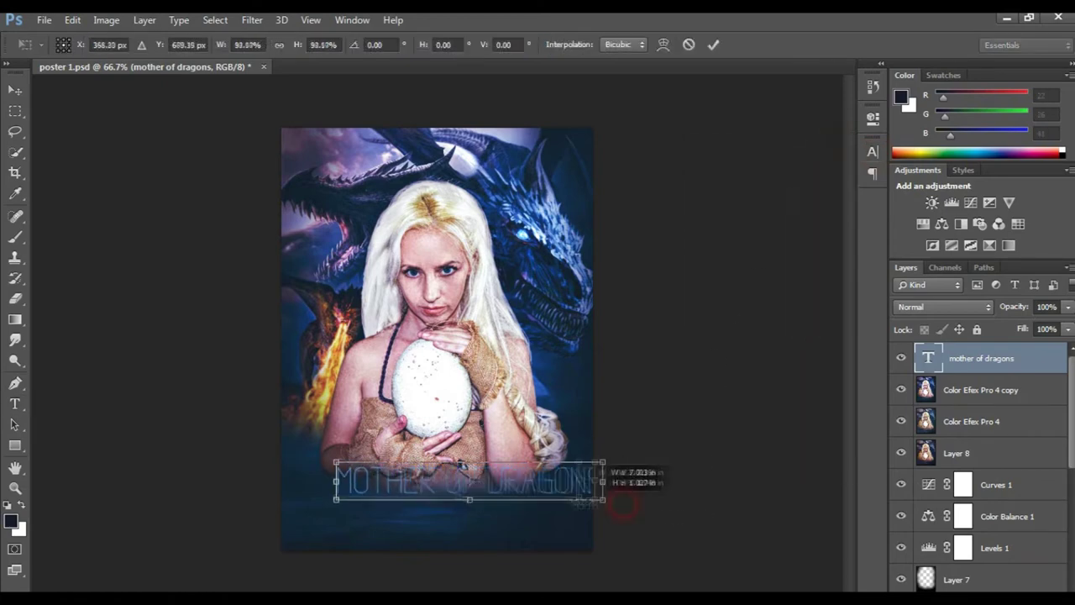
pyautogui.moveTo(617, 497); pyautogui.dragTo(595, 491)
pyautogui.press('Return')
pyautogui.hotkey('ctrl', 't')
pyautogui.press('Return')
pyautogui.scroll(-10, 979, 504)
pyautogui.click(978, 579)
pyautogui.click(979, 584)
# - Show the rulers and place vertical and horizontal guides at the image centre
pyautogui.hotkey('ctrl', 't')
pyautogui.hotkey('ctrl', 'r')
pyautogui.moveTo(37, 378); pyautogui.dragTo(444, 378)
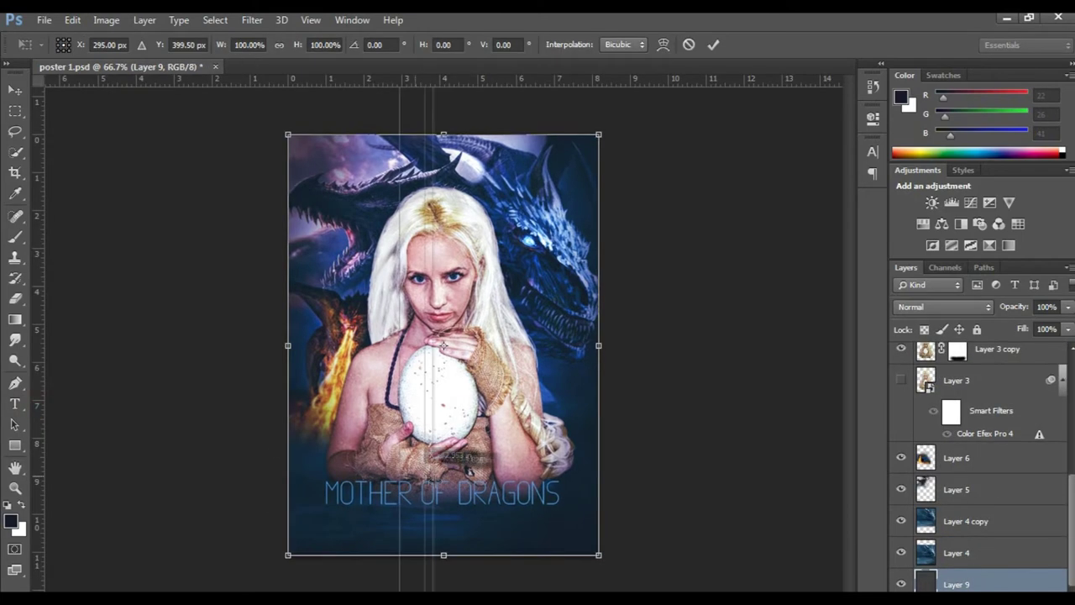
pyautogui.moveTo(483, 80); pyautogui.dragTo(546, 344)
pyautogui.press('Return')
# - Add a Drop Shadow layer style to the title
pyautogui.press('v')
pyautogui.doubleClick(992, 355)
pyautogui.click(663, 400)
pyautogui.press('Return')
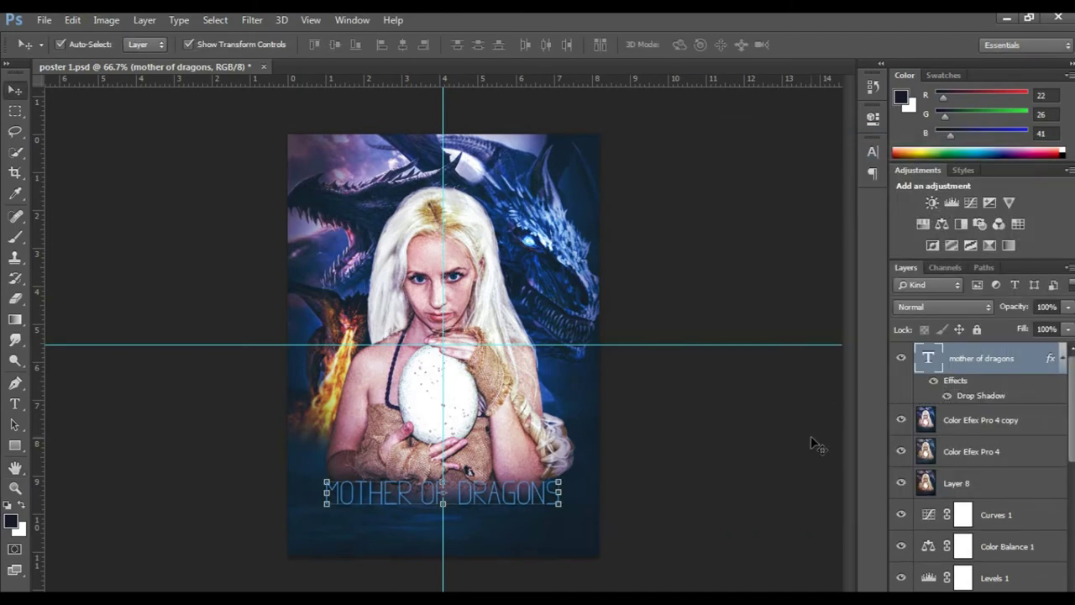
# - Create a new empty layer and pick a brush paint colour
pyautogui.hotkey('ctrl', 'shift', 'alt', 'n')
pyautogui.press('b')
pyautogui.click(11, 521)
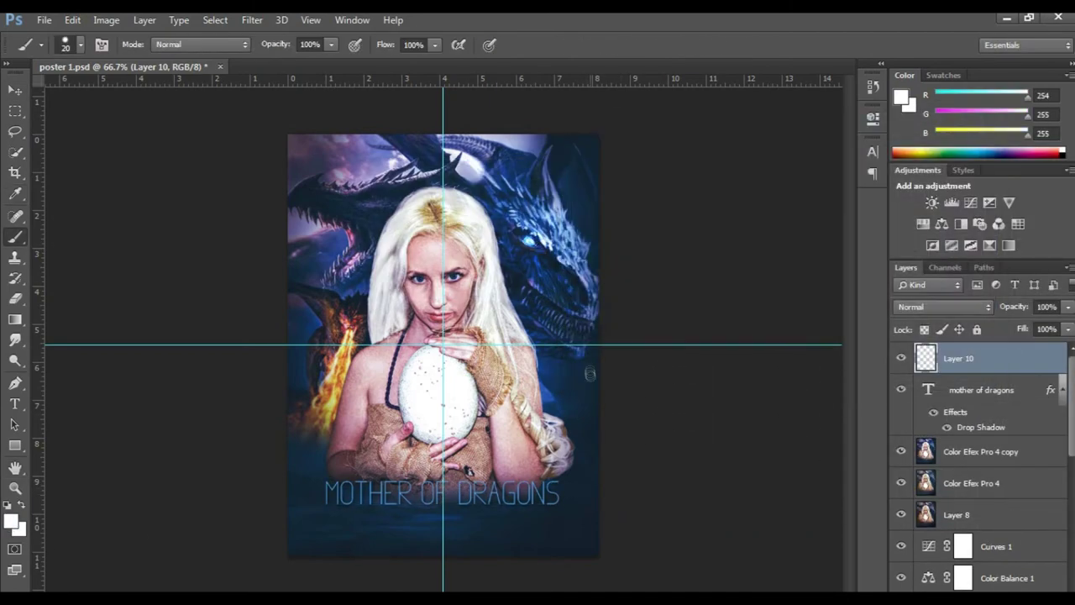
# - Paint light blue strokes over the title on Layer 10 and clip it to the text
pyautogui.click(531, 233)
pyautogui.press('Return')
pyautogui.moveTo(528, 444); pyautogui.dragTo(429, 546)
pyautogui.hotkey('ctrl', 'z')
pyautogui.moveTo(542, 467); pyautogui.dragTo(435, 544)
pyautogui.moveTo(466, 476); pyautogui.dragTo(332, 530)
pyautogui.hotkey('ctrl', 'alt', 'z')
pyautogui.hotkey('ctrl', 'alt', 'z')
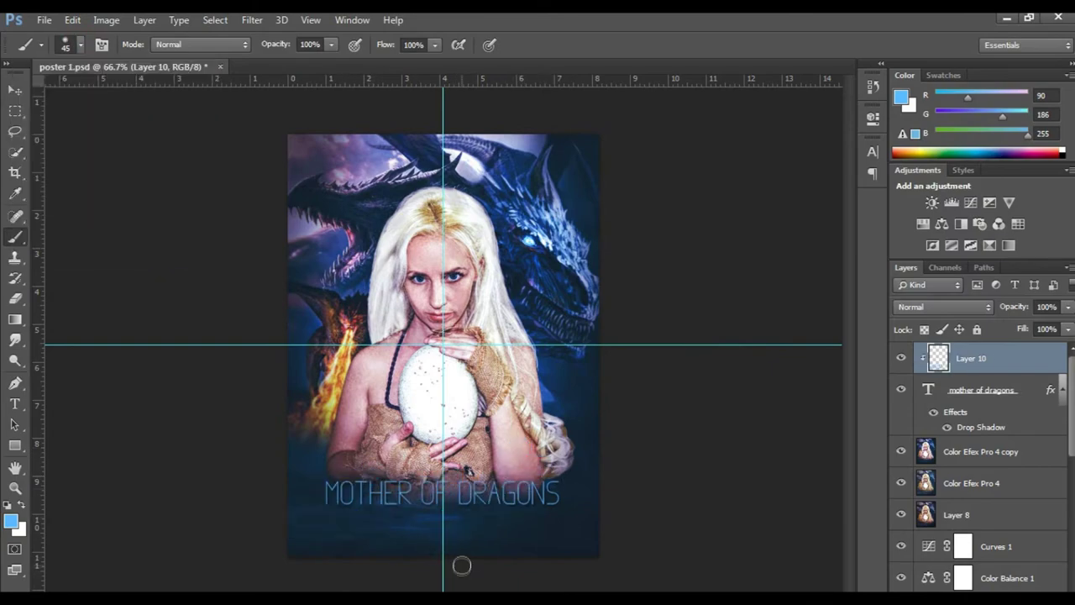
# - Shrink the title to about 72% and lower it on the poster
pyautogui.hotkey('ctrl', '+')
pyautogui.click(11, 521)
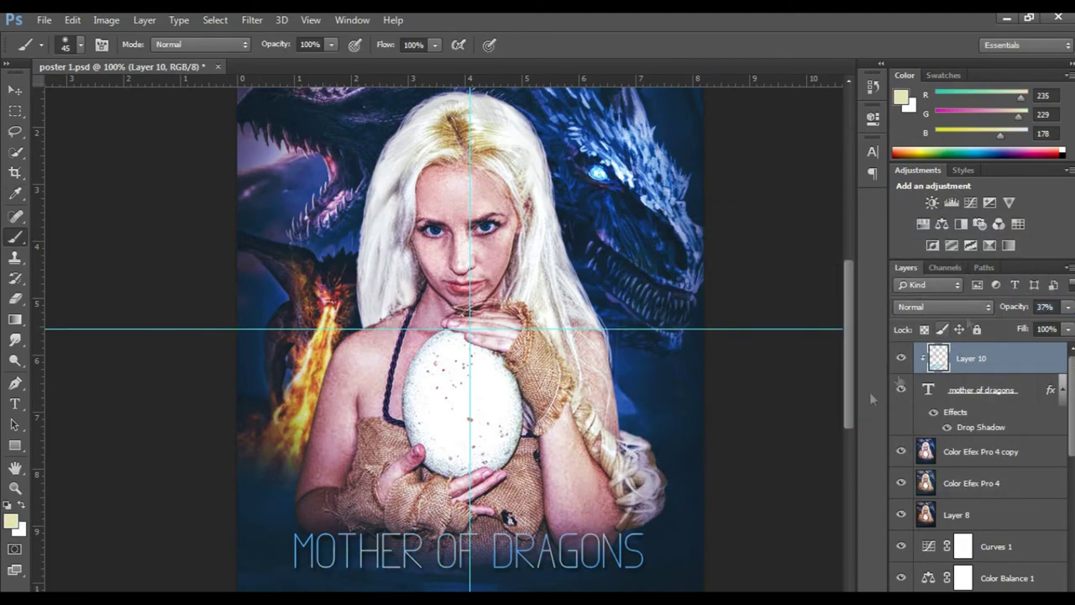
pyautogui.hotkey('ctrl', '-')
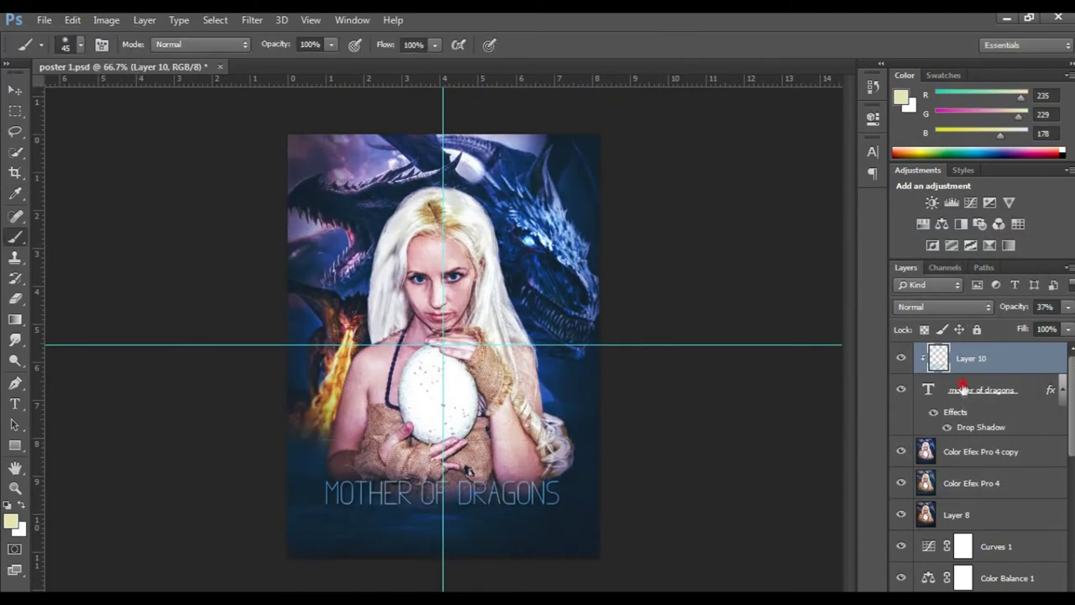
pyautogui.moveTo(555, 449); pyautogui.dragTo(497, 498)
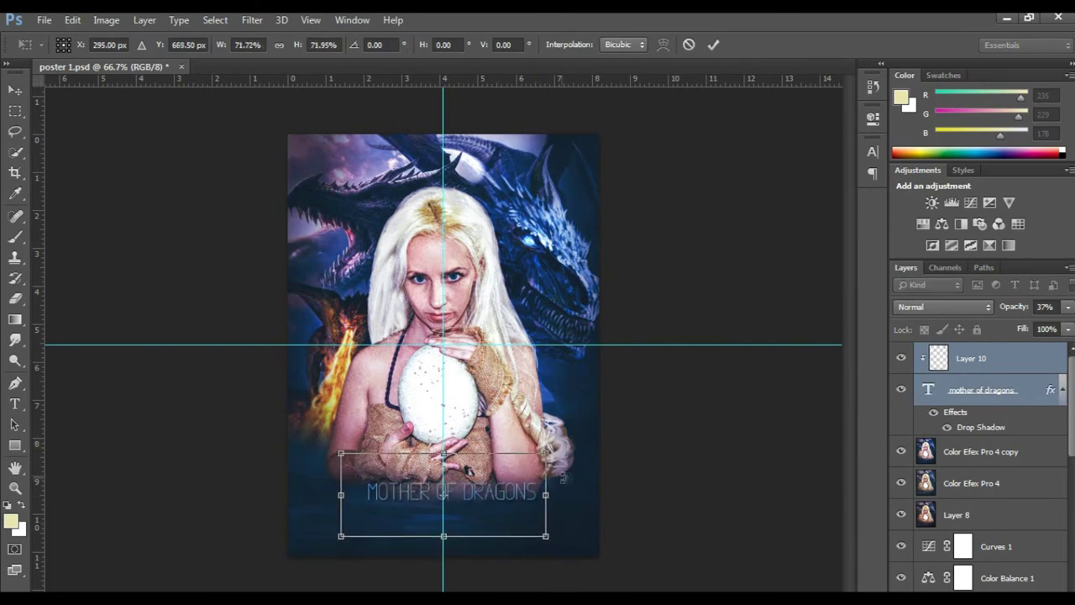
pyautogui.press('Return')
pyautogui.click(983, 401)
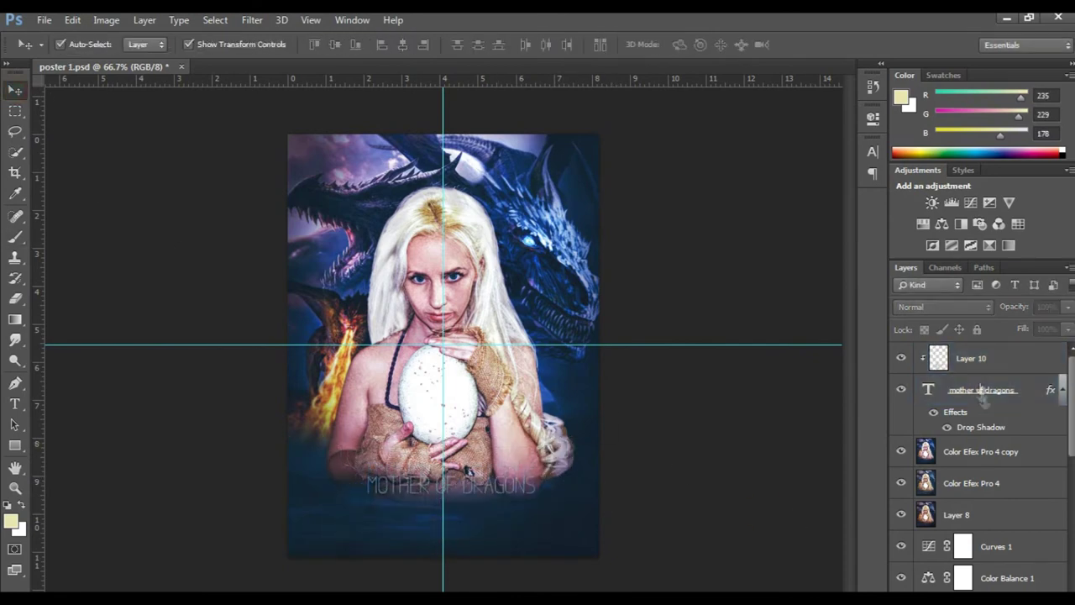
pyautogui.click(690, 502)
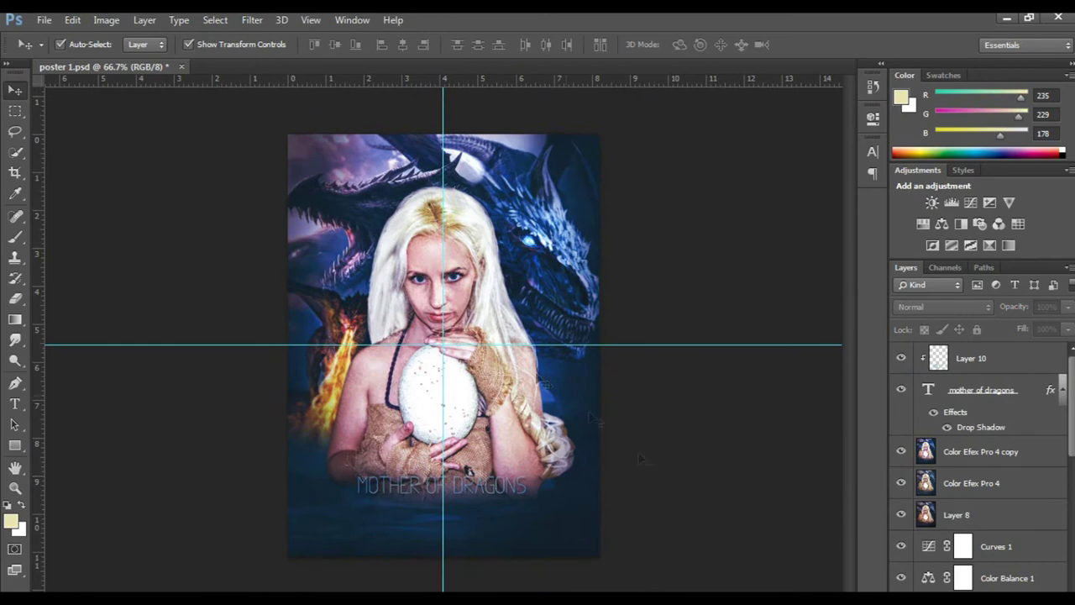
# - Fit the credits block along the poster bottom and add a Color Overlay style
pyautogui.moveTo(677, 451); pyautogui.dragTo(531, 480)
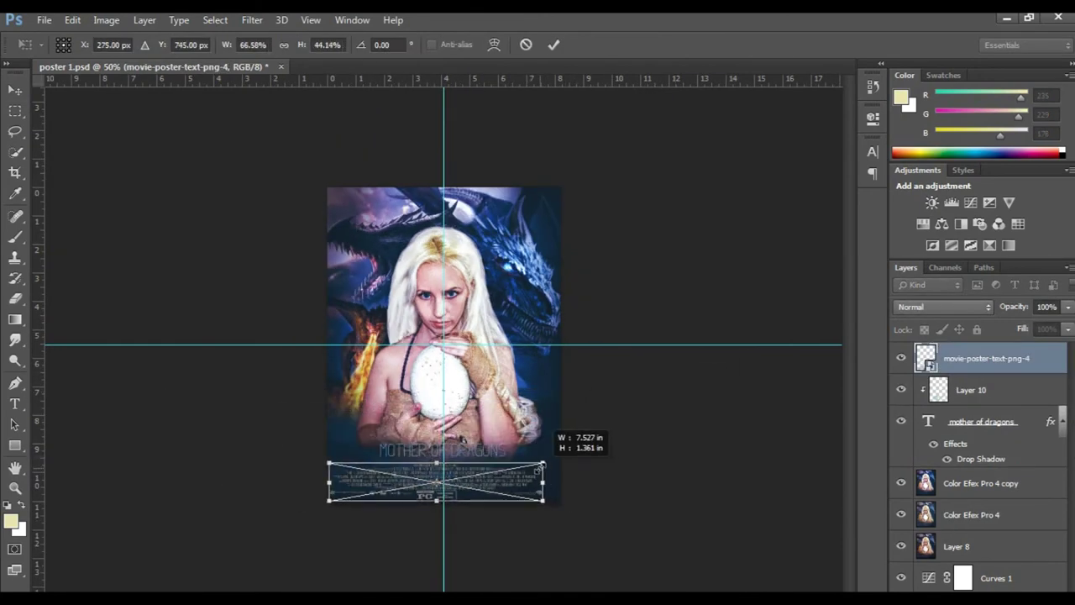
pyautogui.press('Return')
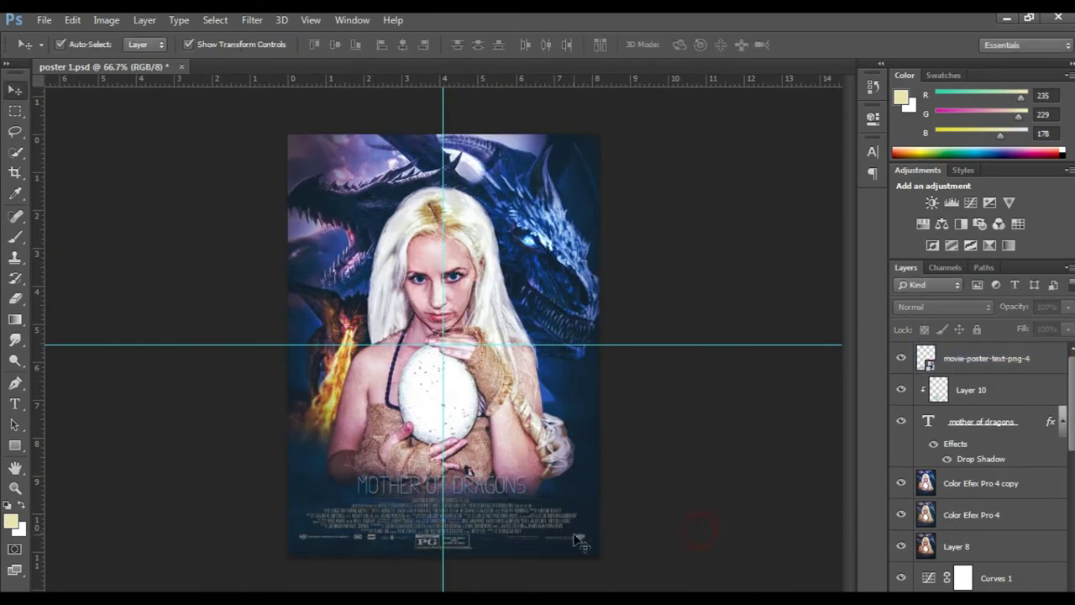
pyautogui.doubleClick(1035, 356)
pyautogui.click(659, 336)
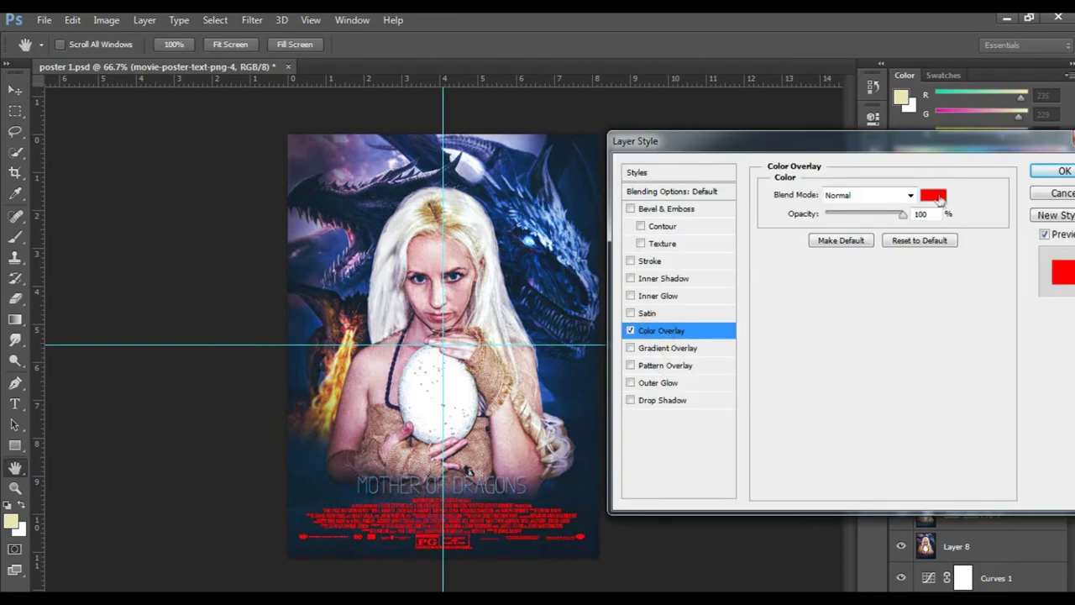
# - Sample dark blue #143250 for the credits overlay, then stamp all visible layers into Layer 11
pyautogui.click(932, 195)
pyautogui.click(498, 471)
pyautogui.moveTo(498, 470); pyautogui.dragTo(538, 393)
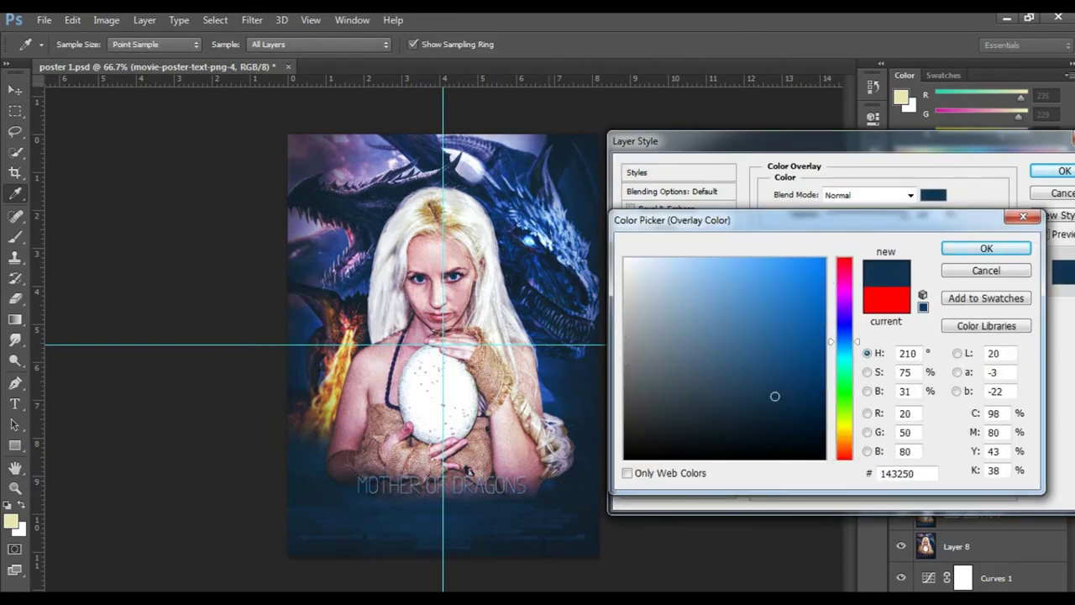
pyautogui.press('Escape')
pyautogui.press('Escape')
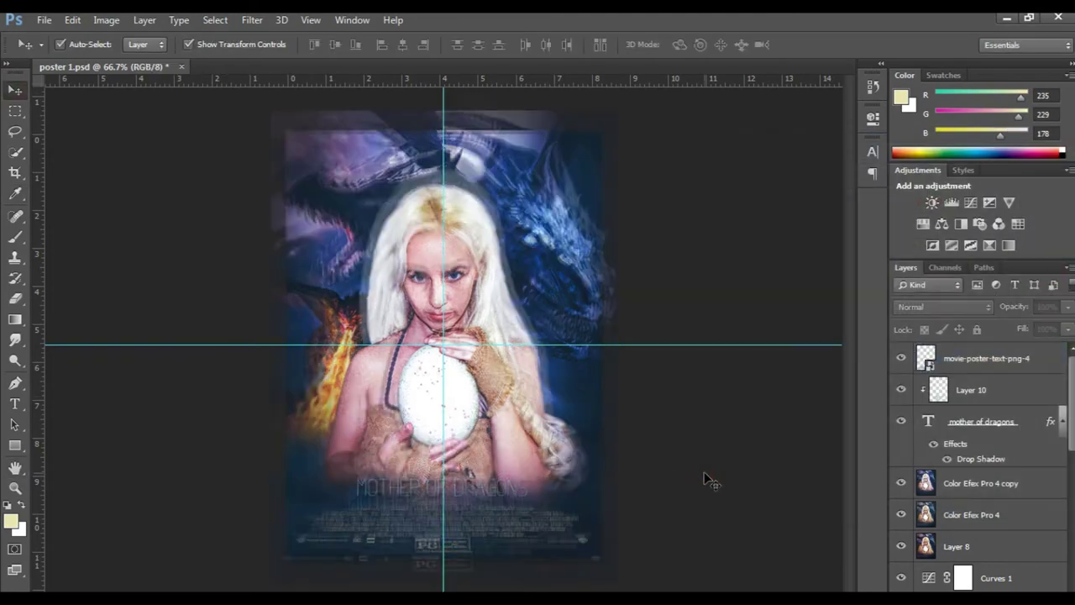
pyautogui.hotkey('ctrl', 'shift', 'alt', 'e')
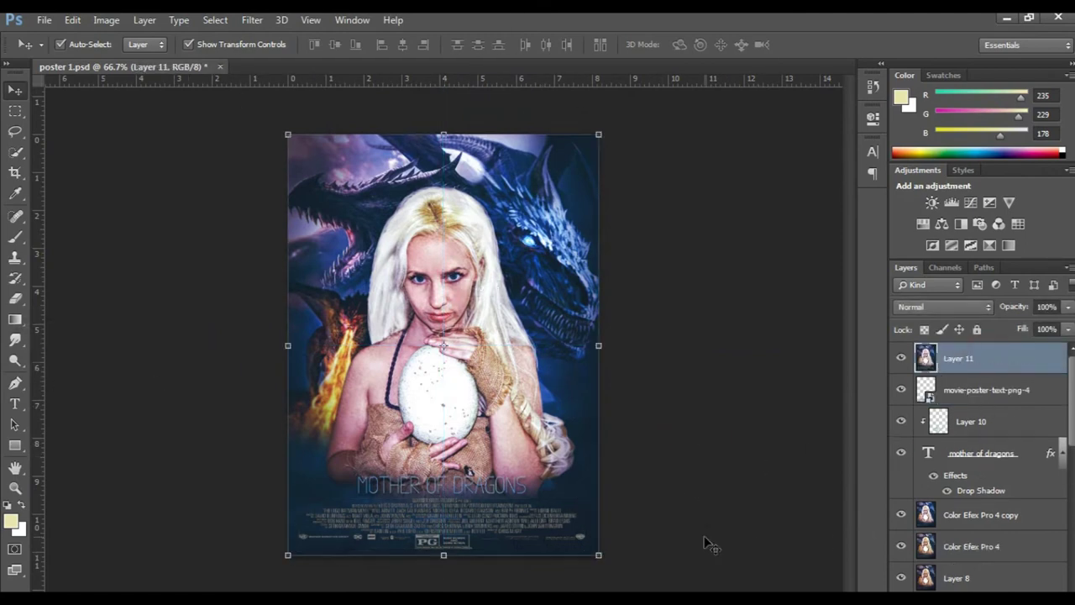
# - Duplicate the merged layer, apply High Pass at 0.8 px and set it to Soft Light
pyautogui.hotkey('ctrl', 'j')
pyautogui.click(252, 19)
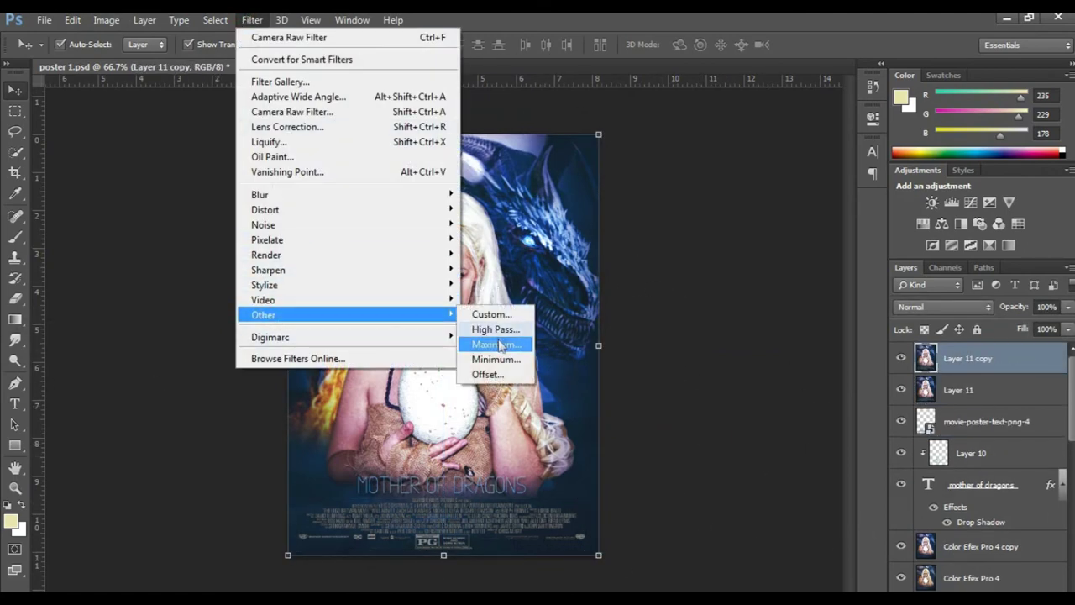
pyautogui.click(493, 344)
pyautogui.moveTo(487, 359)
pyautogui.mouseDown()
pyautogui.moveTo(420, 355)
pyautogui.moveTo(432, 359)
pyautogui.mouseUp()
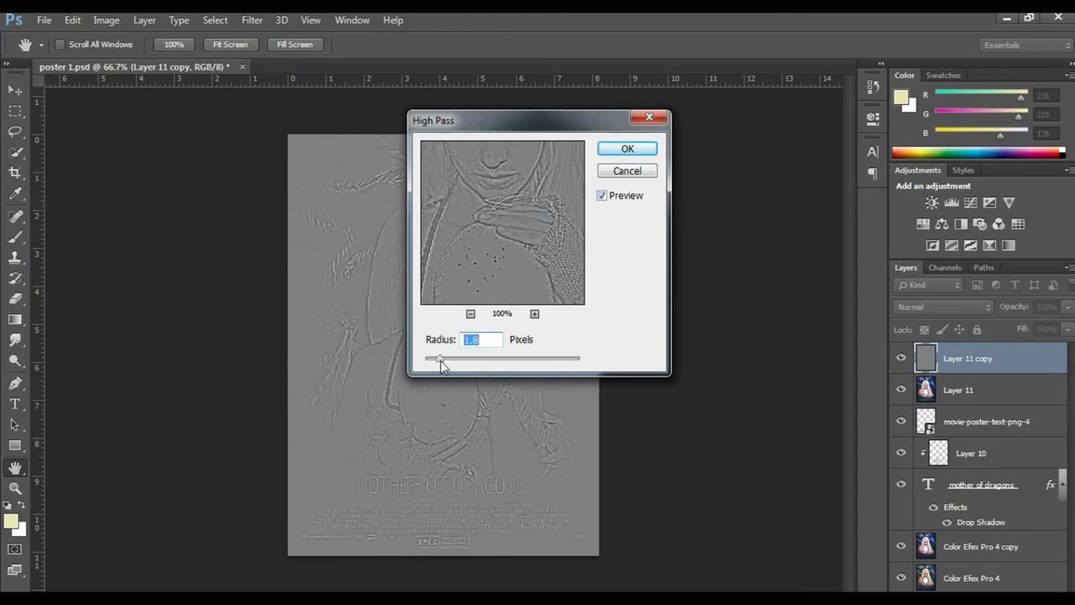
pyautogui.click(627, 151)
pyautogui.click(941, 307)
pyautogui.click(919, 237)
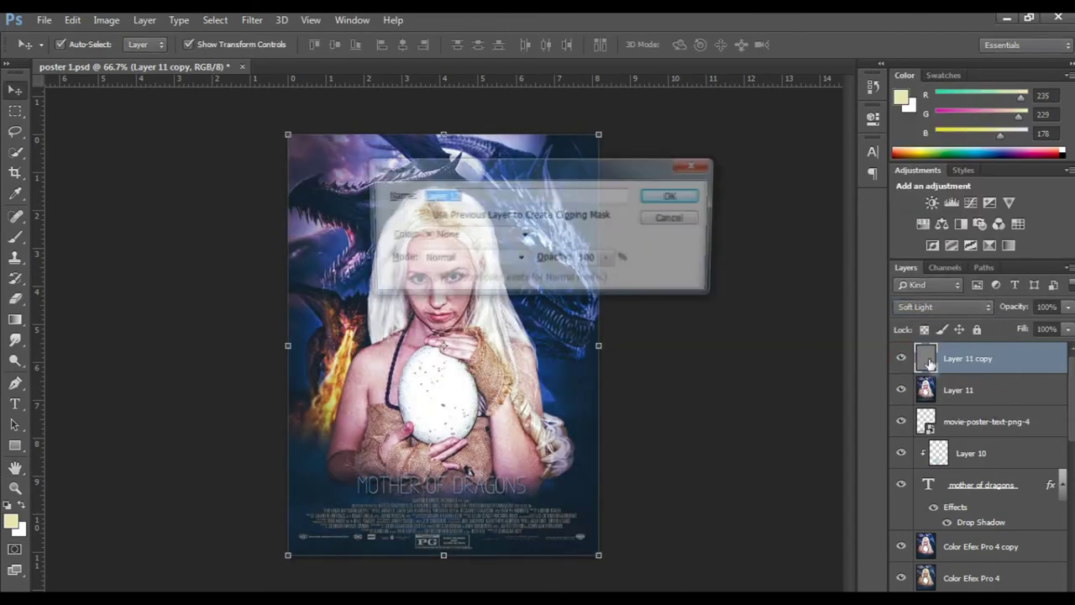
# - Create a black-filled layer and add monochromatic Gaussian noise to it
pyautogui.hotkey('ctrl', 'shift', 'alt', 'n')
pyautogui.hotkey('shift', 'F5')
pyautogui.press('Return')
pyautogui.click(253, 20)
pyautogui.click(512, 221)
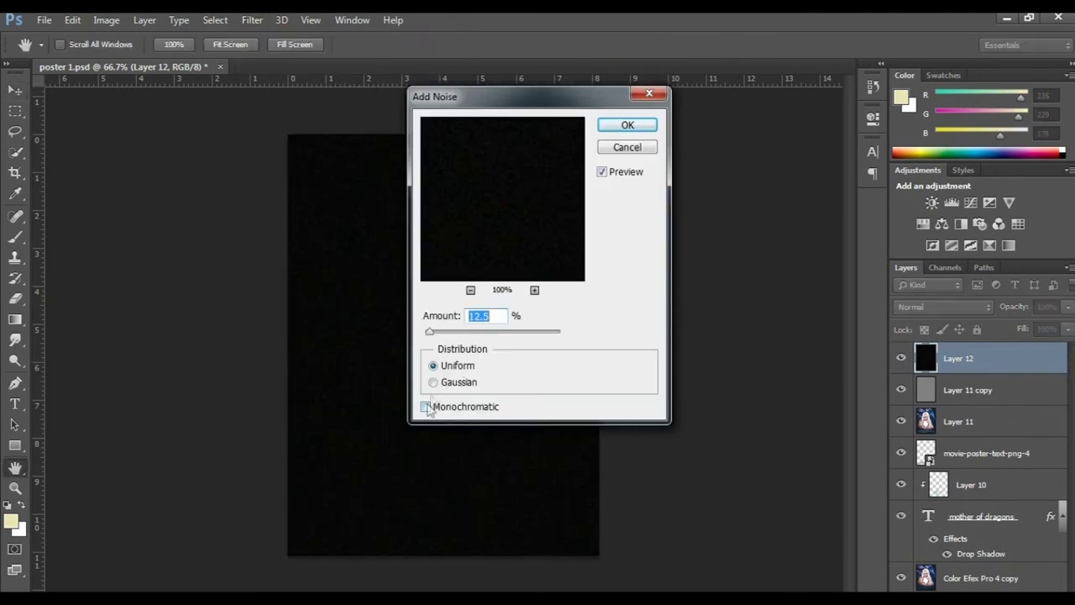
pyautogui.moveTo(431, 334); pyautogui.dragTo(561, 334)
pyautogui.press('Return')
pyautogui.click(941, 307)
pyautogui.click(915, 208)
pyautogui.click(941, 306)
# - Set the noise layer's blend mode to Soft Light
pyautogui.click(905, 222)
pyautogui.click(940, 307)
pyautogui.click(913, 94)
pyautogui.click(941, 306)
pyautogui.click(917, 68)
pyautogui.scroll(-10, 966, 306)
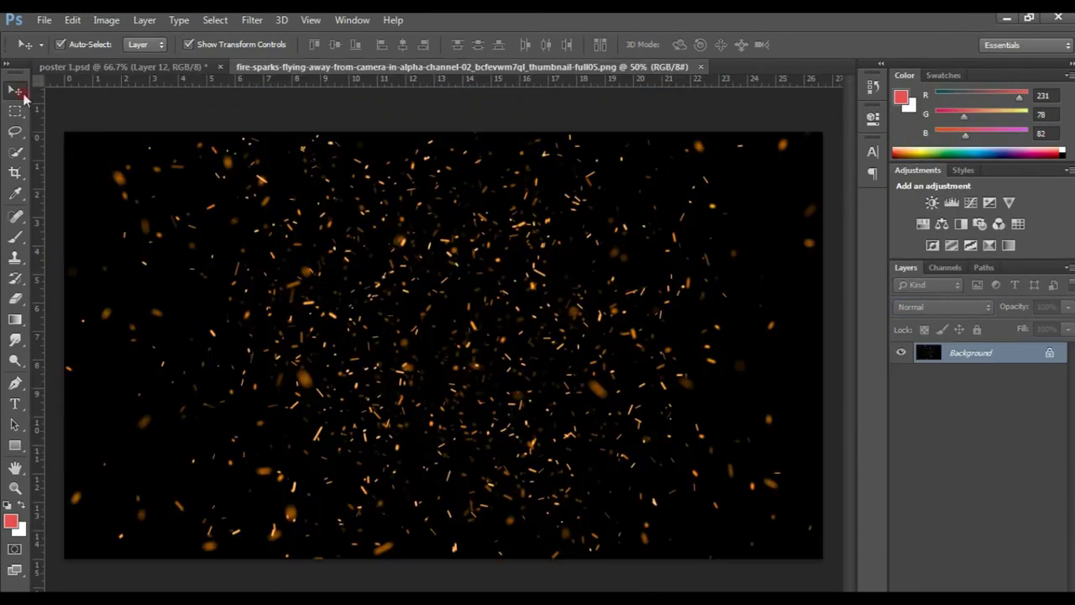
# - Bring the sparks image into the poster, rotate it 90° clockwise and scale it to fit
pyautogui.moveTo(462, 66); pyautogui.dragTo(521, 176)
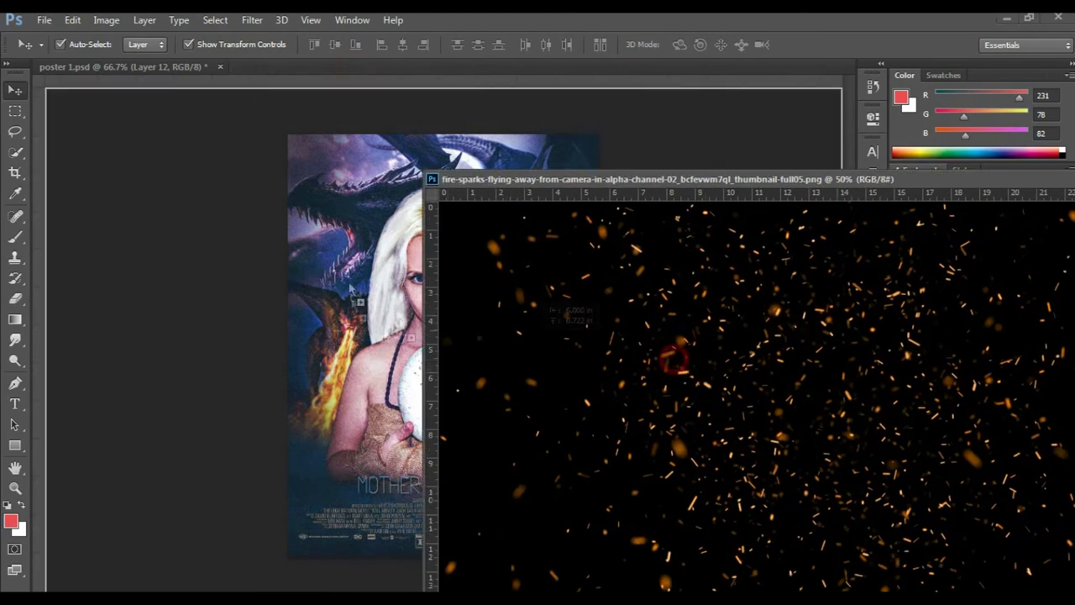
pyautogui.moveTo(420, 378); pyautogui.dragTo(446, 345)
pyautogui.hotkey('ctrl', 't')
pyautogui.rightClick(462, 348)
pyautogui.click(523, 547)
pyautogui.moveTo(633, 89)
pyautogui.mouseDown()
pyautogui.moveTo(533, 221)
pyautogui.moveTo(495, 214)
pyautogui.moveTo(533, 190)
pyautogui.mouseUp()
pyautogui.press('Return')
# - Set the sparks layer to Screen and apply a Motion Blur at 83 degrees
pyautogui.click(943, 307)
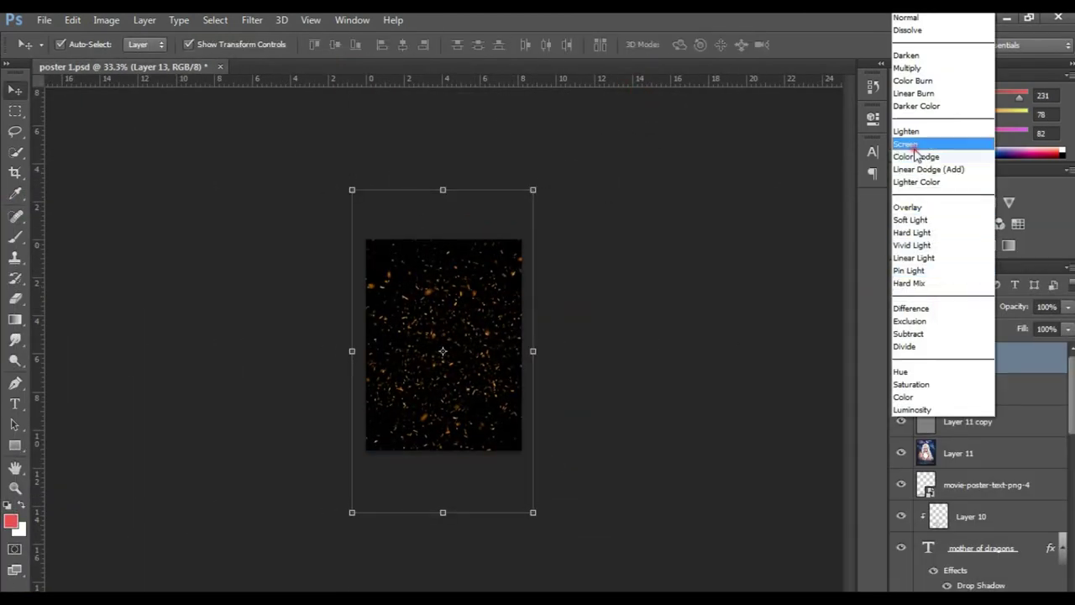
pyautogui.click(907, 139)
pyautogui.hotkey('ctrl', '+')
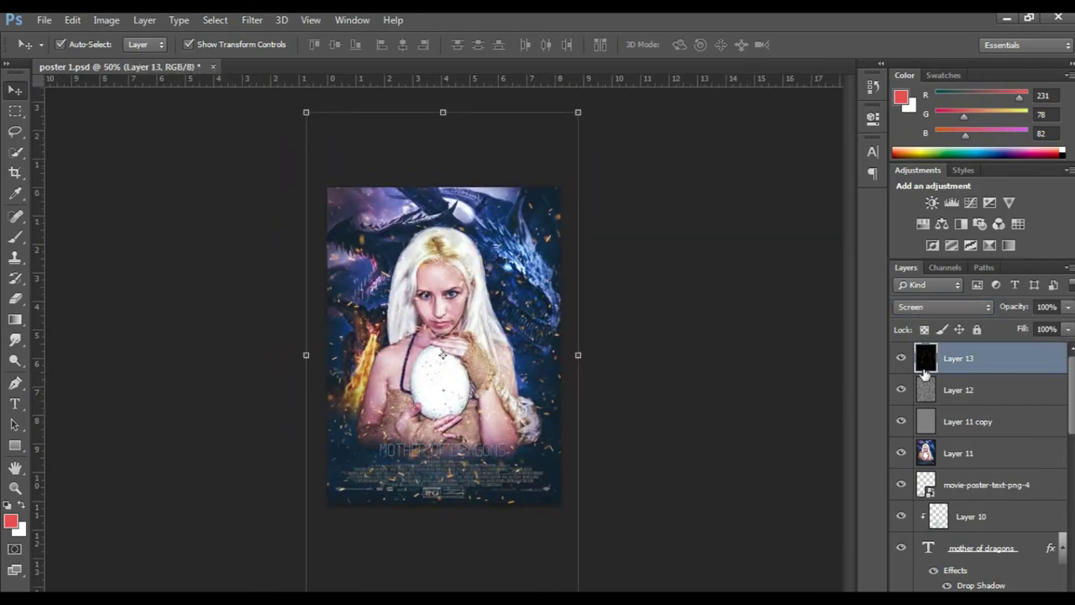
pyautogui.click(253, 19)
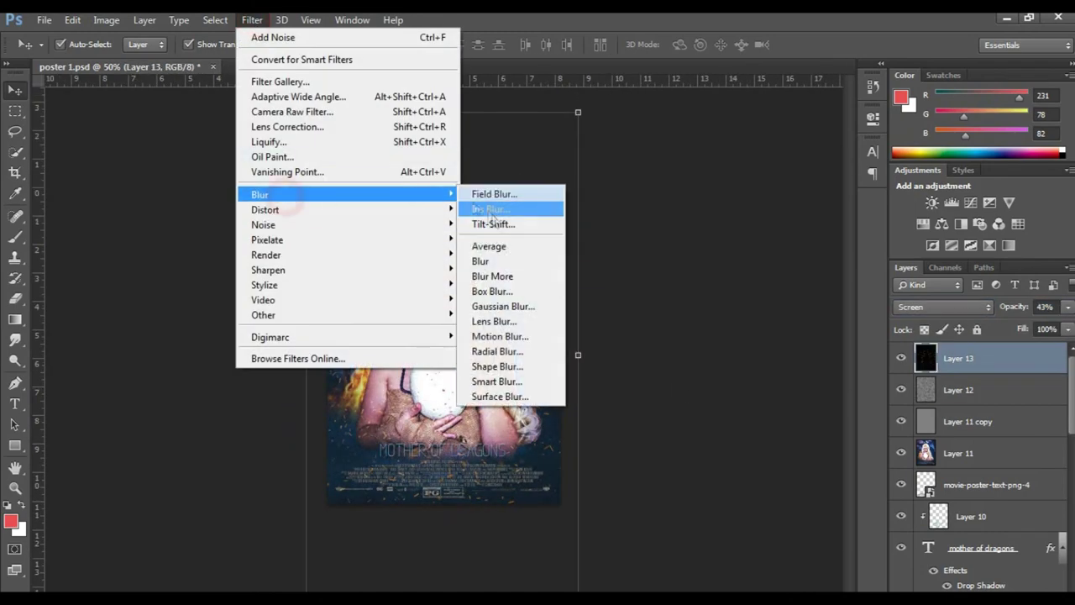
pyautogui.click(496, 338)
pyautogui.moveTo(446, 108); pyautogui.dragTo(636, 124)
pyautogui.moveTo(738, 346); pyautogui.dragTo(736, 359)
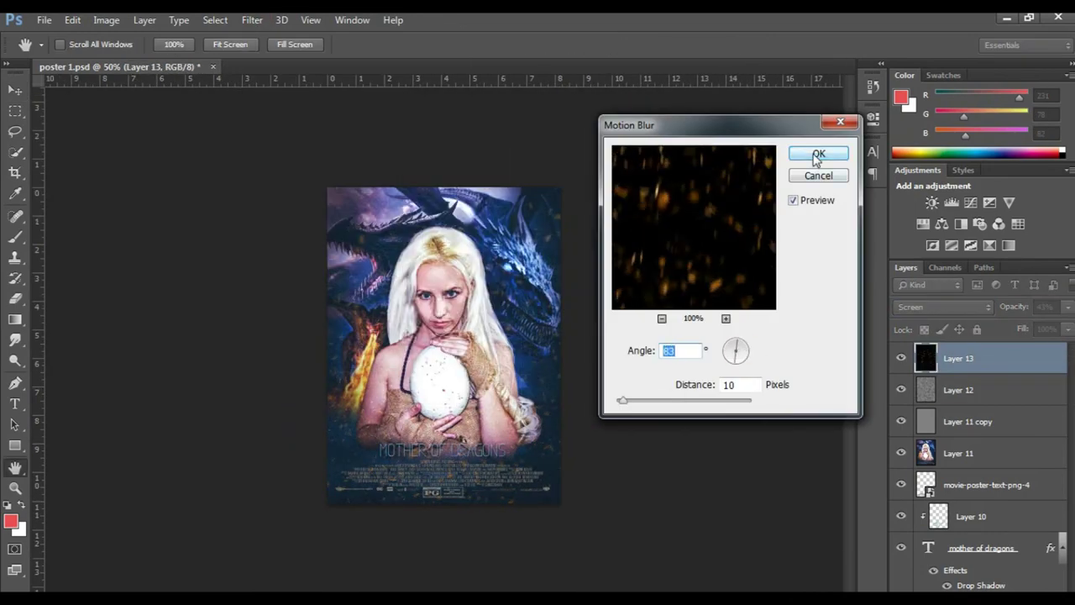
pyautogui.click(817, 155)
# - Shift the sparks' colour balance and lower their saturation
pyautogui.hotkey('ctrl', 'b')
pyautogui.moveTo(815, 275); pyautogui.dragTo(819, 279)
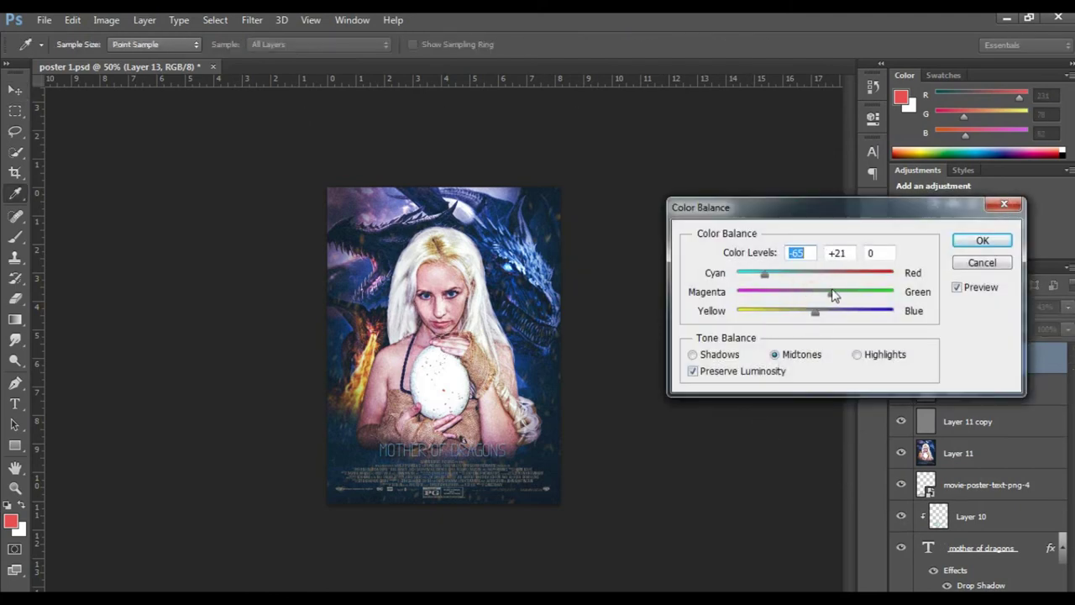
pyautogui.press('Return')
pyautogui.hotkey('ctrl', 'u')
pyautogui.moveTo(542, 112); pyautogui.dragTo(779, 124)
pyautogui.moveTo(735, 303)
pyautogui.mouseDown()
pyautogui.moveTo(706, 309)
pyautogui.moveTo(736, 326)
pyautogui.mouseUp()
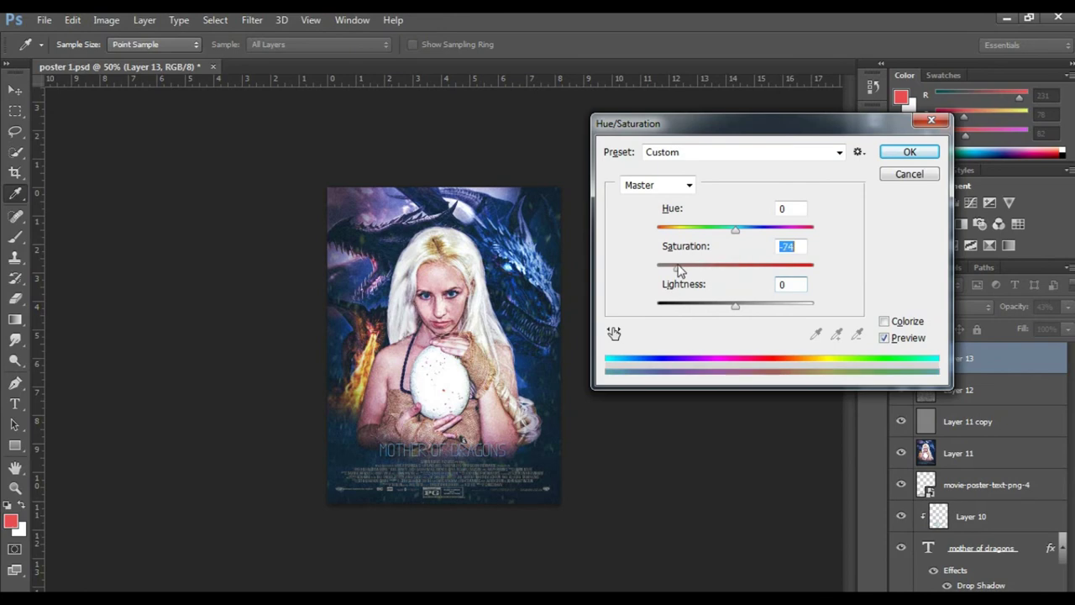
pyautogui.click(901, 155)
# - Erase sparks with the Eraser, stamp a merged Layer 14 and add empty Layer 15
pyautogui.press('v')
pyautogui.hotkey('ctrl', '+')
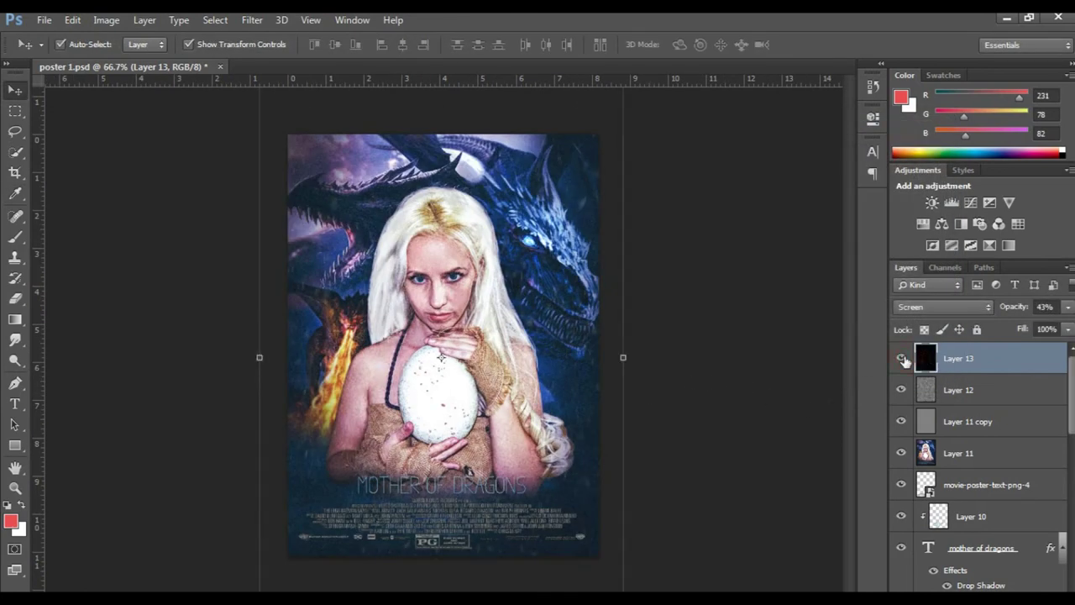
pyautogui.press('e')
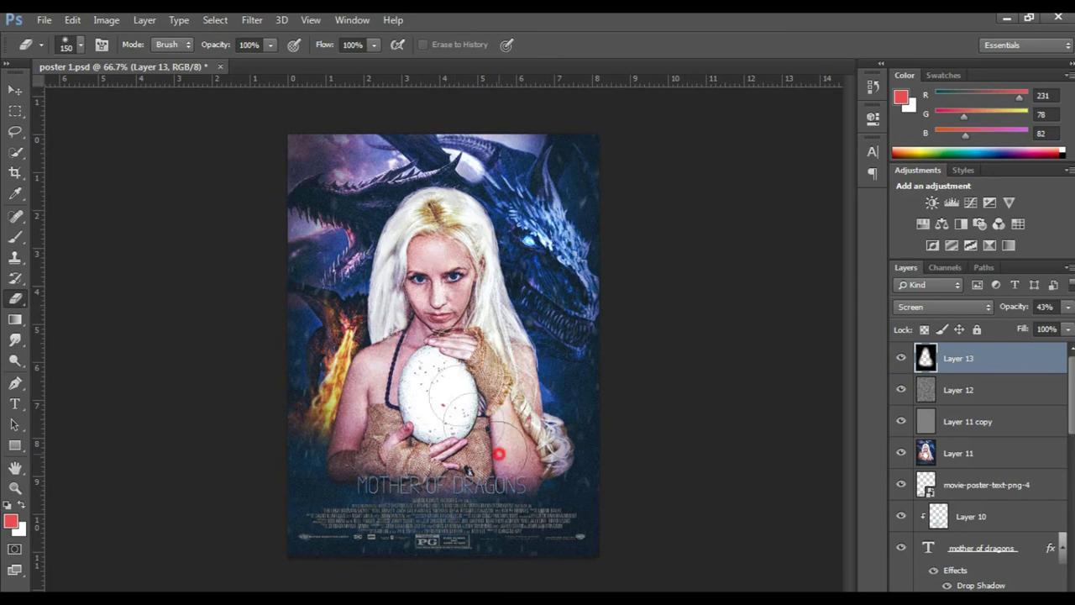
pyautogui.hotkey('ctrl', 'shift', 'alt', 'e')
pyautogui.hotkey('ctrl', 'shift', 'n')
pyautogui.press('Return')
# - Paint pure red over the poster's right side with a 300 px brush
pyautogui.click(15, 238)
pyautogui.click(11, 522)
pyautogui.click(824, 257)
pyautogui.click(984, 247)
pyautogui.press(']')
pyautogui.press(']')
pyautogui.press(']')
pyautogui.moveTo(588, 152)
pyautogui.mouseDown()
pyautogui.moveTo(624, 356)
pyautogui.moveTo(460, 508)
pyautogui.moveTo(511, 324)
pyautogui.moveTo(524, 439)
pyautogui.mouseUp()
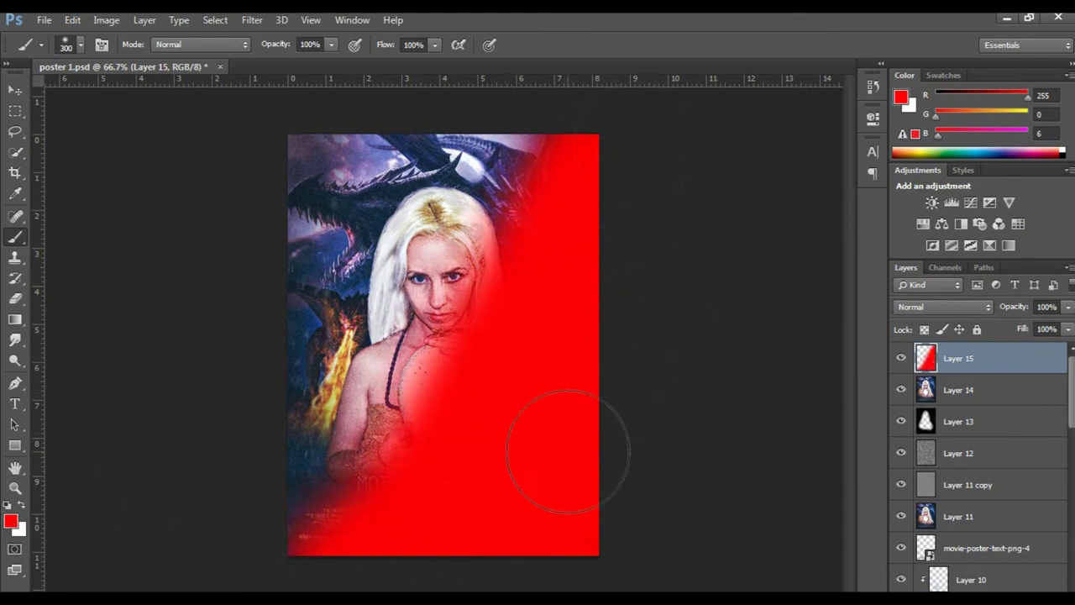
# - Paint the poster's left half in a strong blue
pyautogui.click(11, 522)
pyautogui.click(845, 332)
pyautogui.click(973, 245)
pyautogui.moveTo(504, 168)
pyautogui.mouseDown()
pyautogui.moveTo(240, 552)
pyautogui.moveTo(409, 301)
pyautogui.mouseUp()
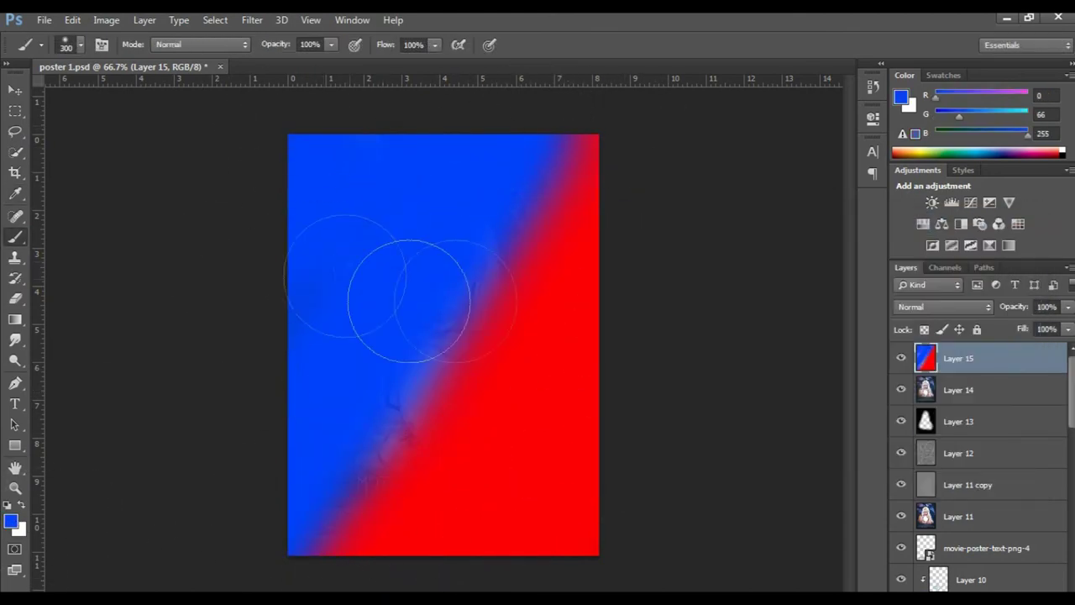
pyautogui.click(11, 522)
# - Set the colour wash layer to Screen at 10% opacity and erase parts of it
pyautogui.click(546, 453)
pyautogui.click(984, 247)
pyautogui.click(944, 306)
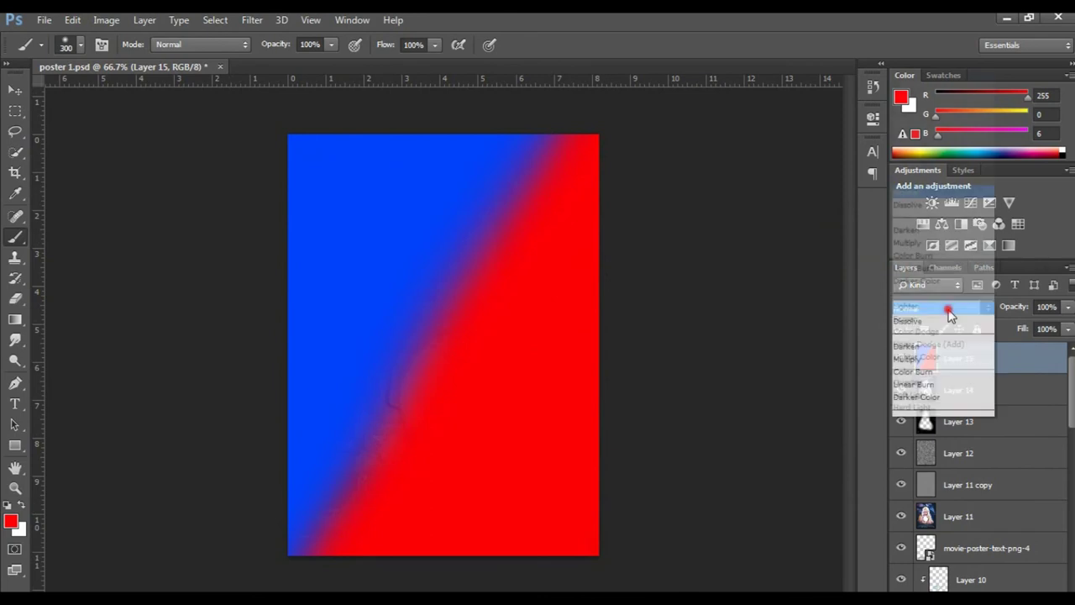
pyautogui.click(918, 152)
pyautogui.moveTo(1014, 307); pyautogui.dragTo(946, 310)
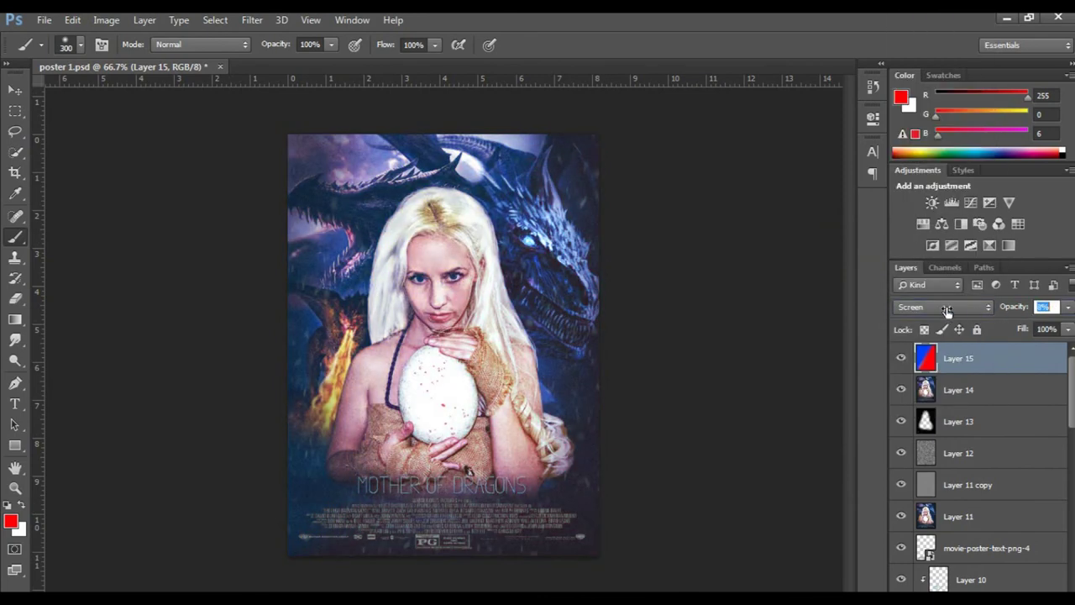
pyautogui.write('10')
pyautogui.press('Return')
pyautogui.press('e')
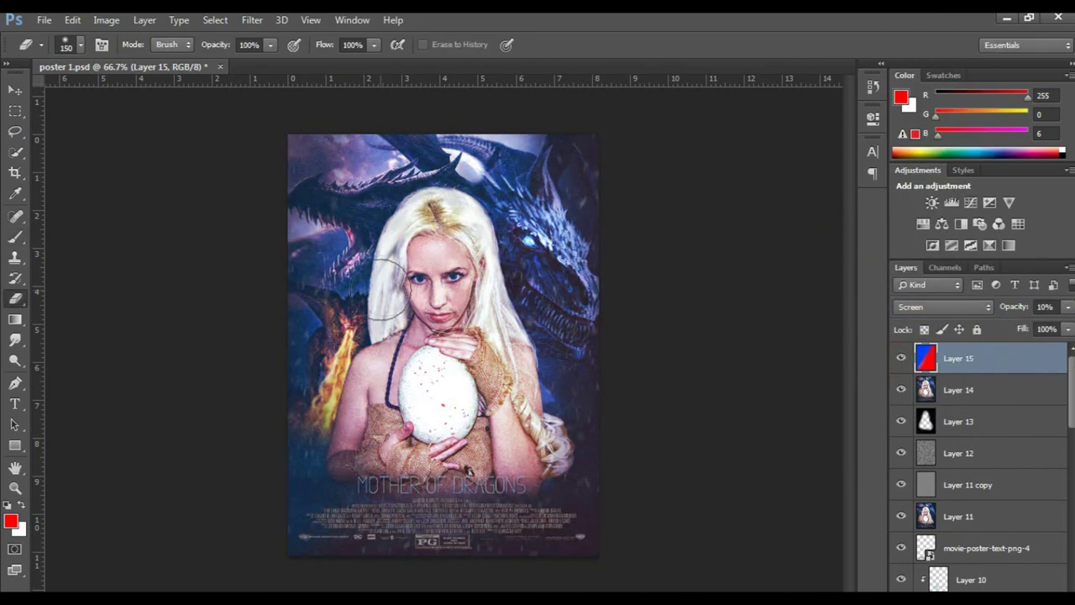
pyautogui.click(904, 360)
# - Free Transform the colour wash, ending with it flipped vertically
pyautogui.hotkey('ctrl', 't')
pyautogui.rightClick(519, 271)
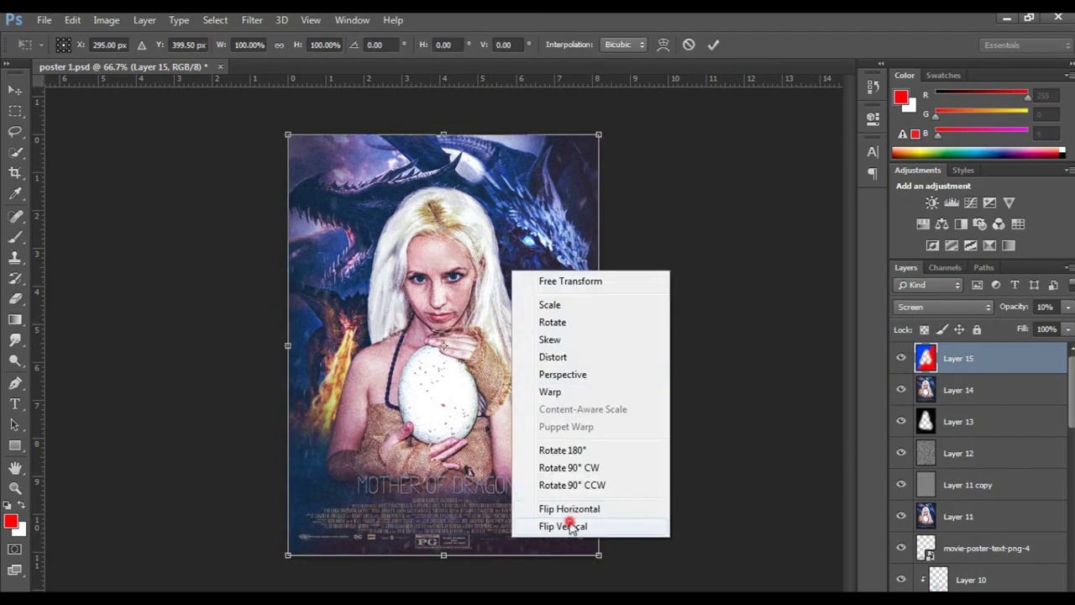
pyautogui.click(561, 525)
pyautogui.rightClick(551, 313)
pyautogui.click(588, 509)
pyautogui.rightClick(519, 375)
pyautogui.click(580, 321)
pyautogui.rightClick(507, 311)
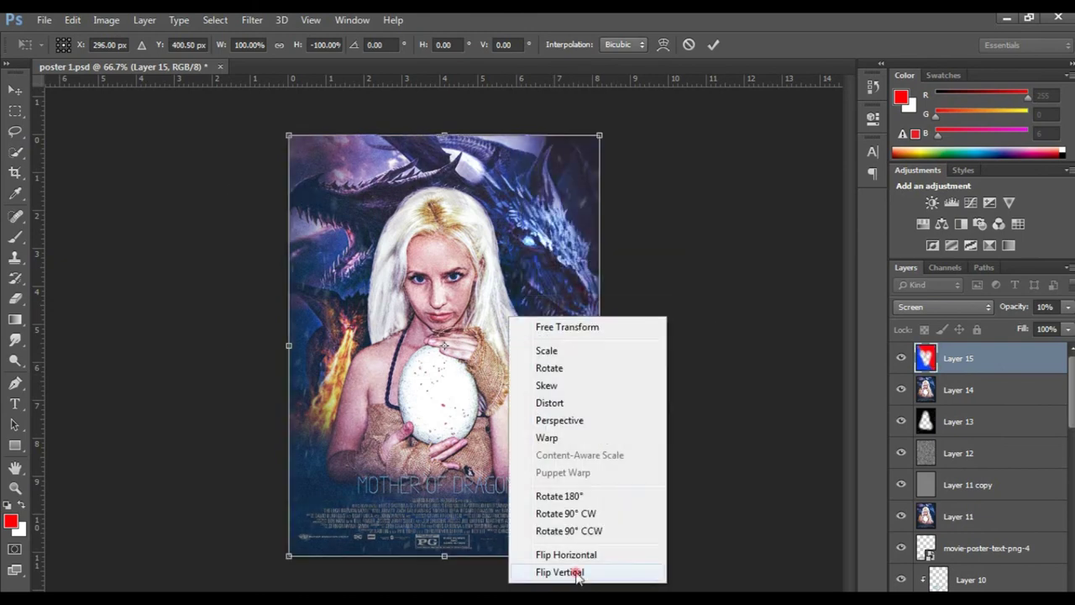
pyautogui.click(557, 566)
pyautogui.rightClick(564, 194)
pyautogui.click(622, 448)
pyautogui.rightClick(519, 334)
pyautogui.press('Return')
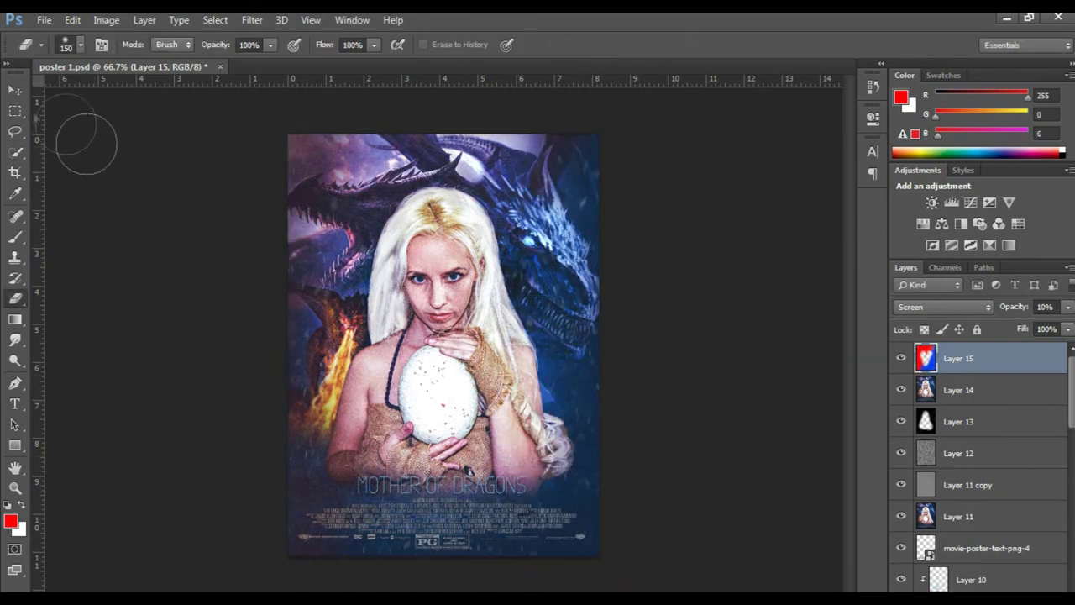
# - Toggle the colour wash layer's visibility to compare the poster with and without it
pyautogui.press('v')
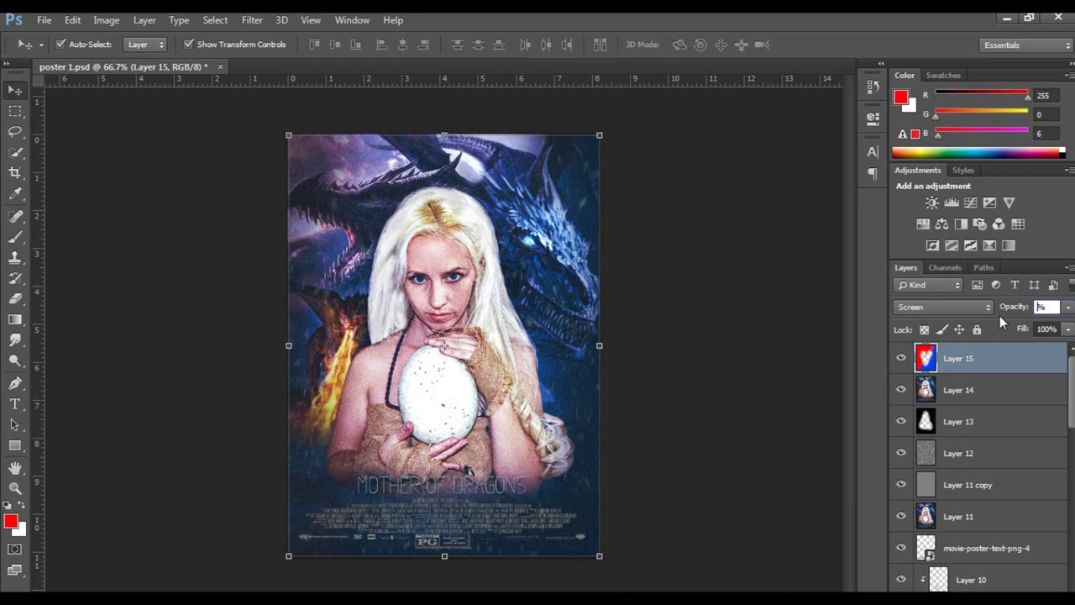
pyautogui.write('5')
pyautogui.click(780, 402)
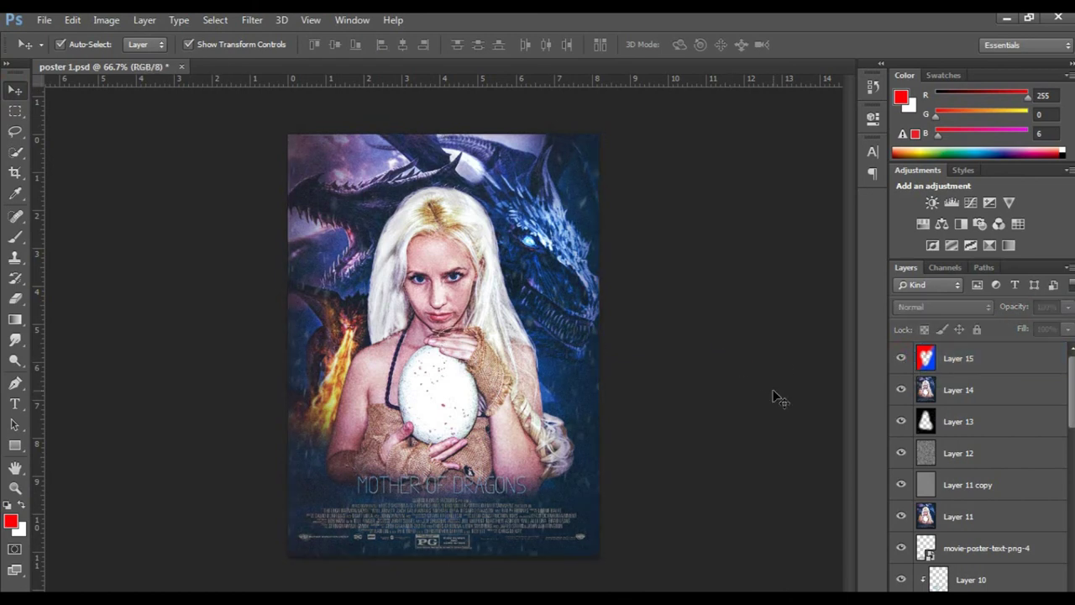
pyautogui.click(970, 361)
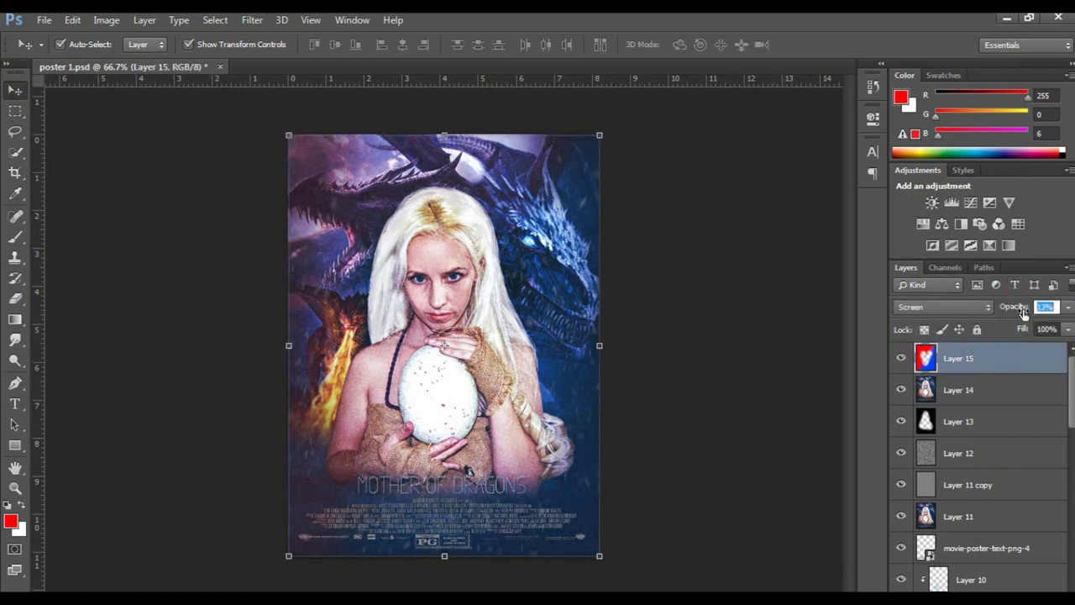
pyautogui.click(902, 359)
pyautogui.click(902, 359)
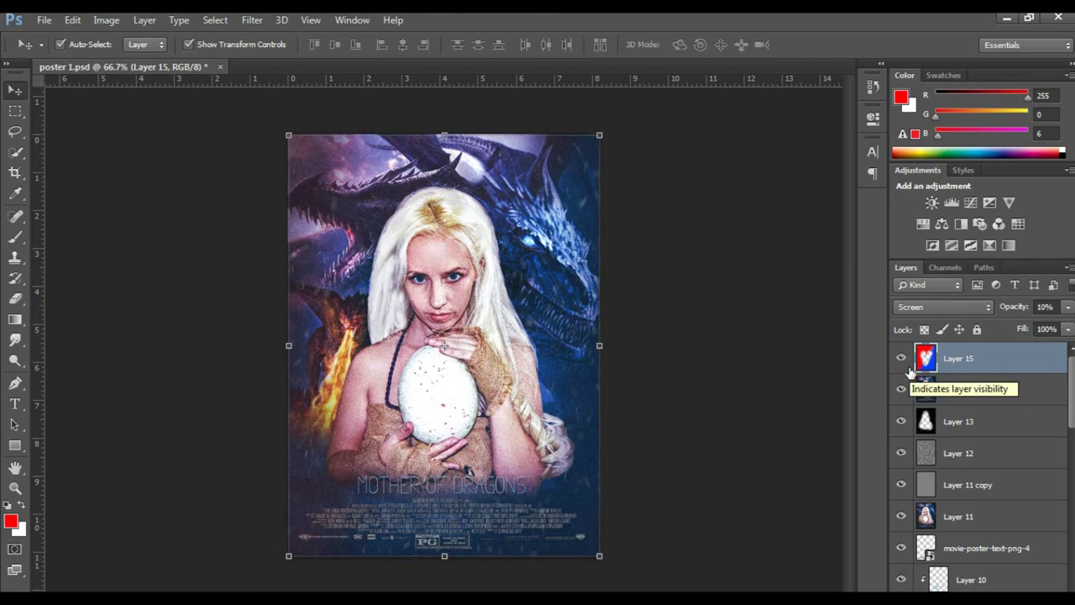
pyautogui.click(739, 346)
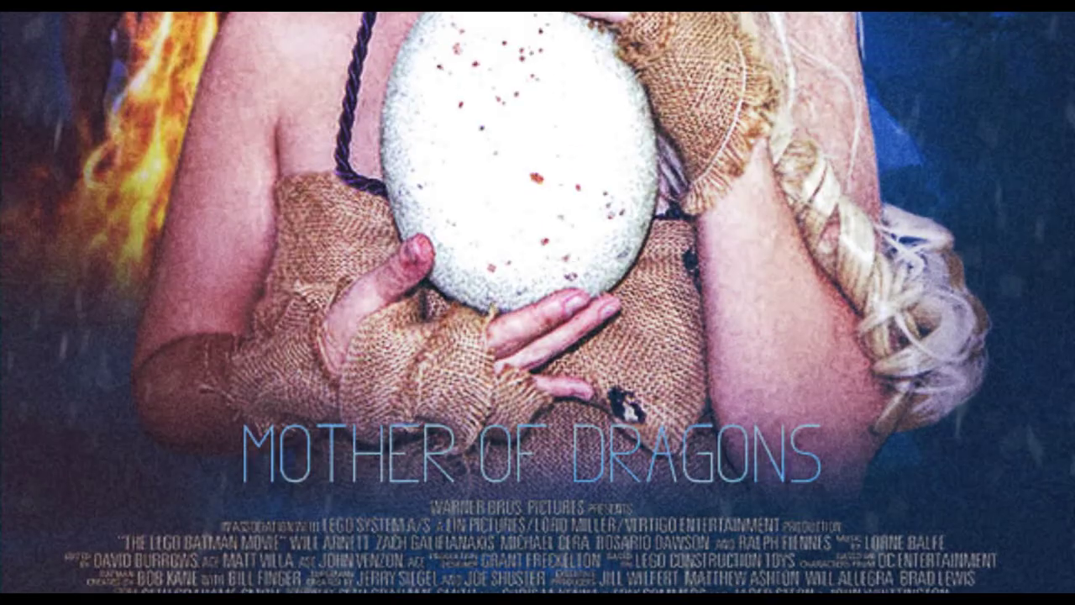